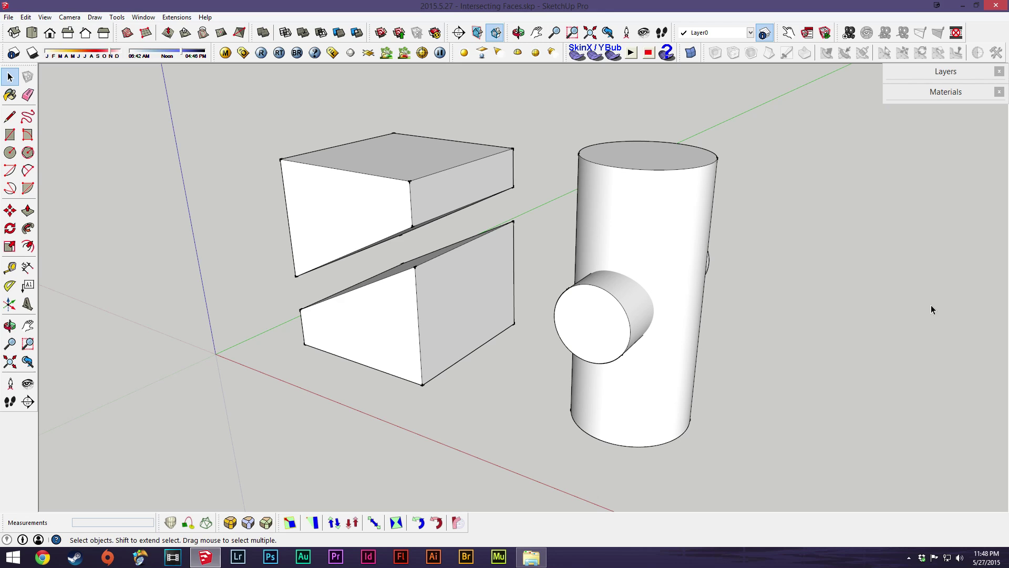
Select the upright and horizontal cylinder components and explode both into loose geometry.
middle_drag(828, 287, 759, 288)
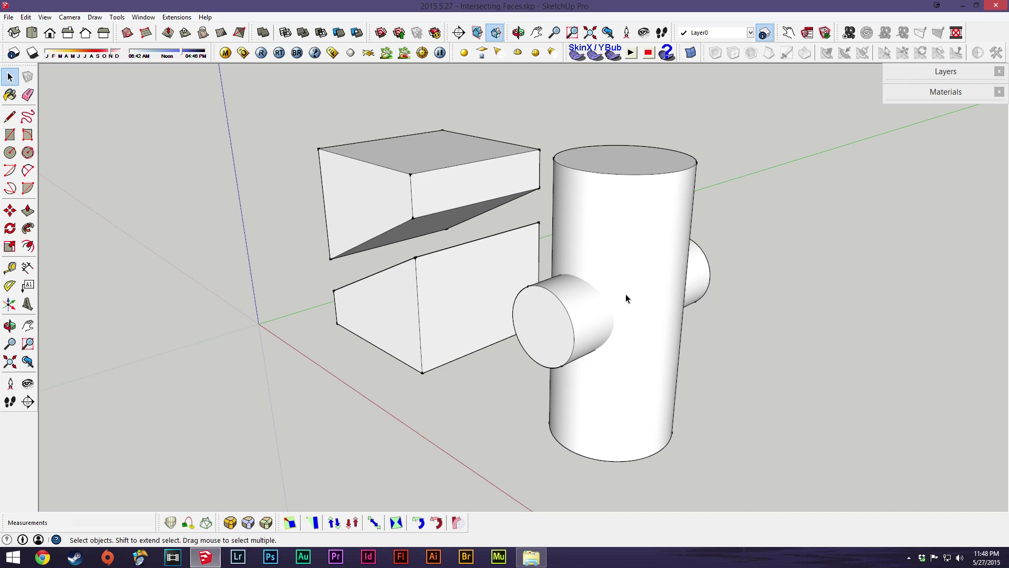
click(592, 311)
shift+click(601, 264)
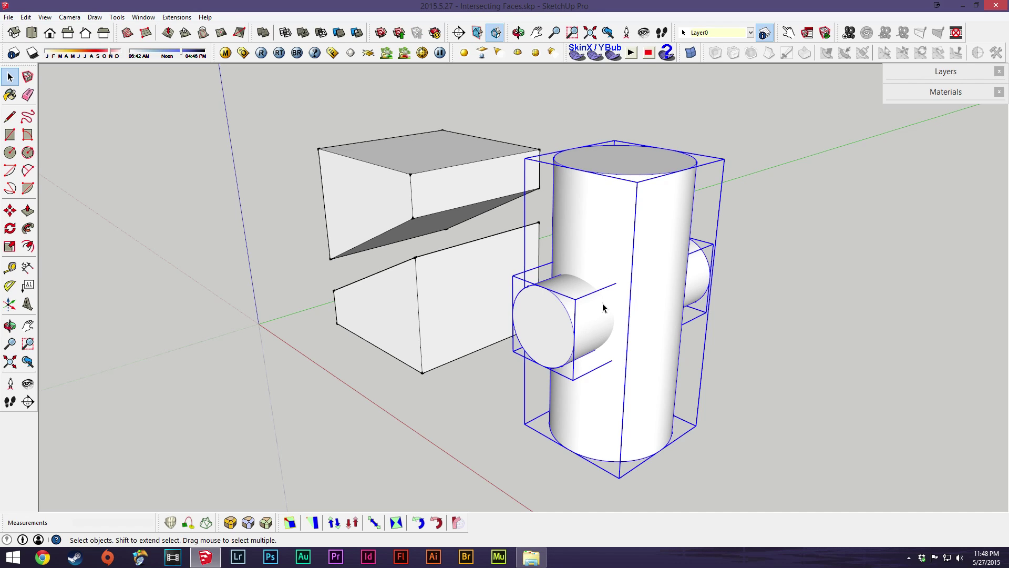
right_click(558, 331)
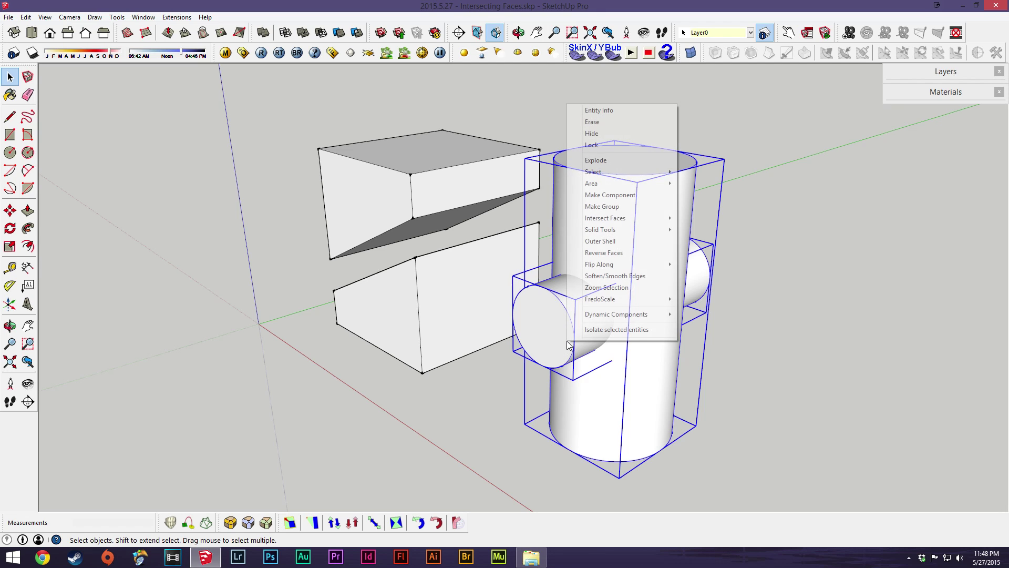
click(722, 181)
click(718, 284)
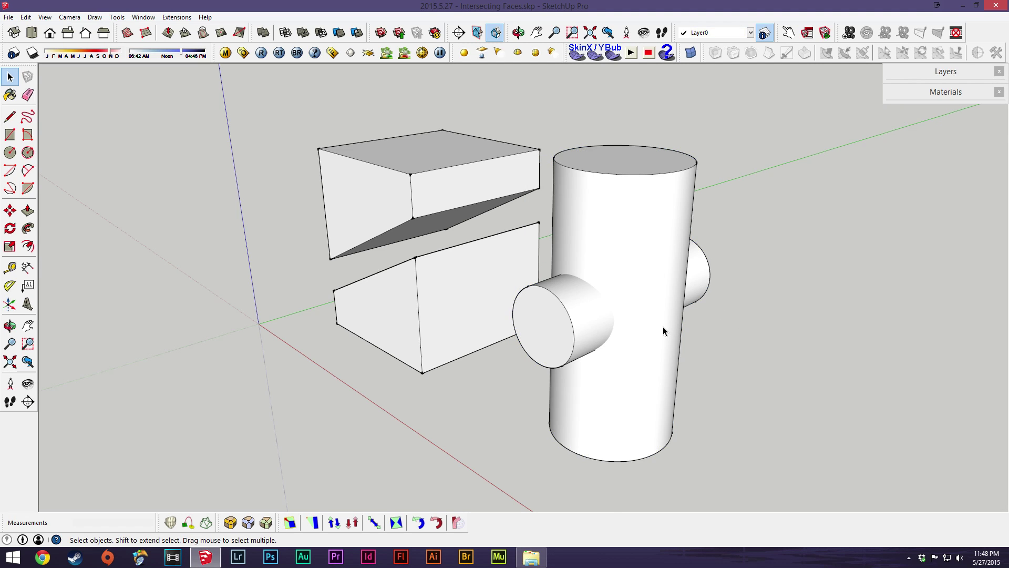
Intersect the curved faces of both cylinders with the model.
scroll(664, 326, up, 5)
middle_drag(650, 345, 627, 341)
scroll(612, 321, down, 6)
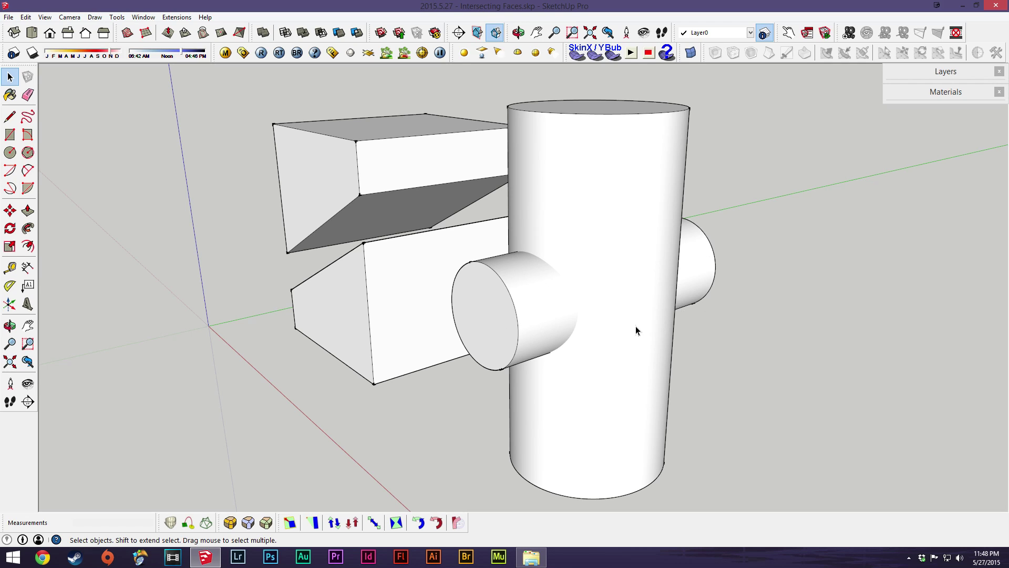
click(548, 316)
shift+click(595, 264)
right_click(570, 212)
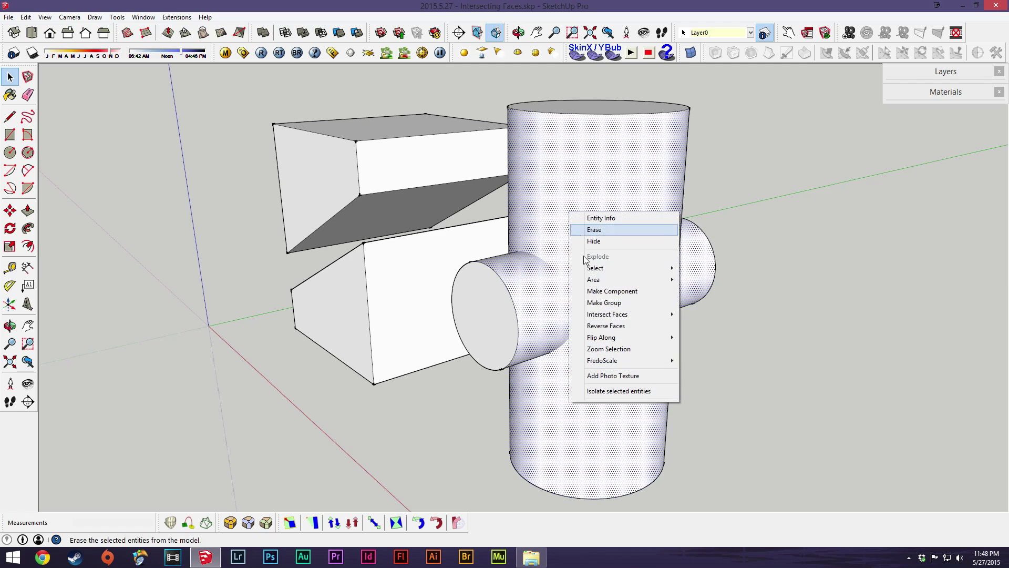
mouse_move(609, 314)
click(707, 315)
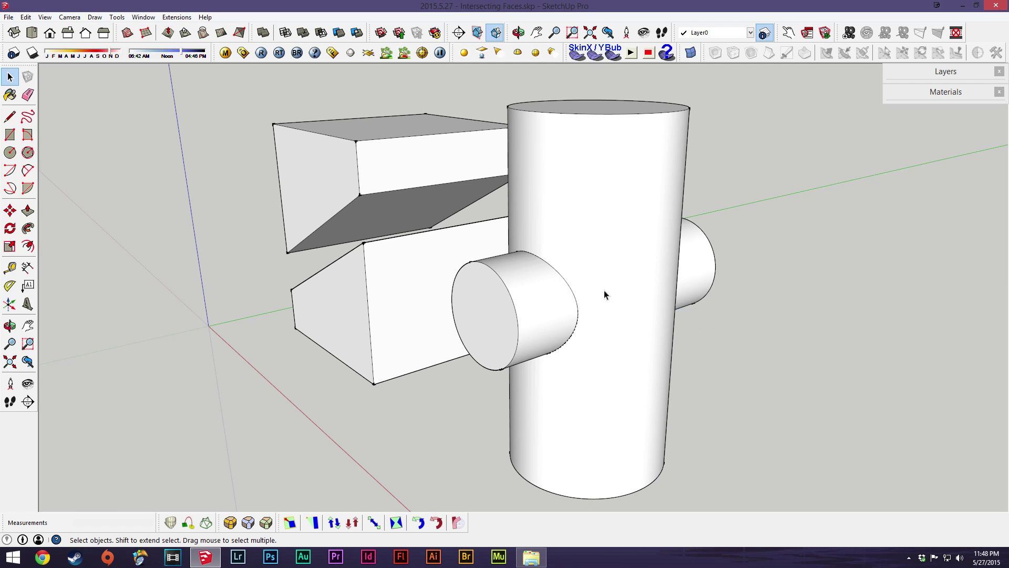
Run Intersect Faces With Model once more on the upright cylinder's curved face.
right_click(596, 266)
mouse_move(628, 332)
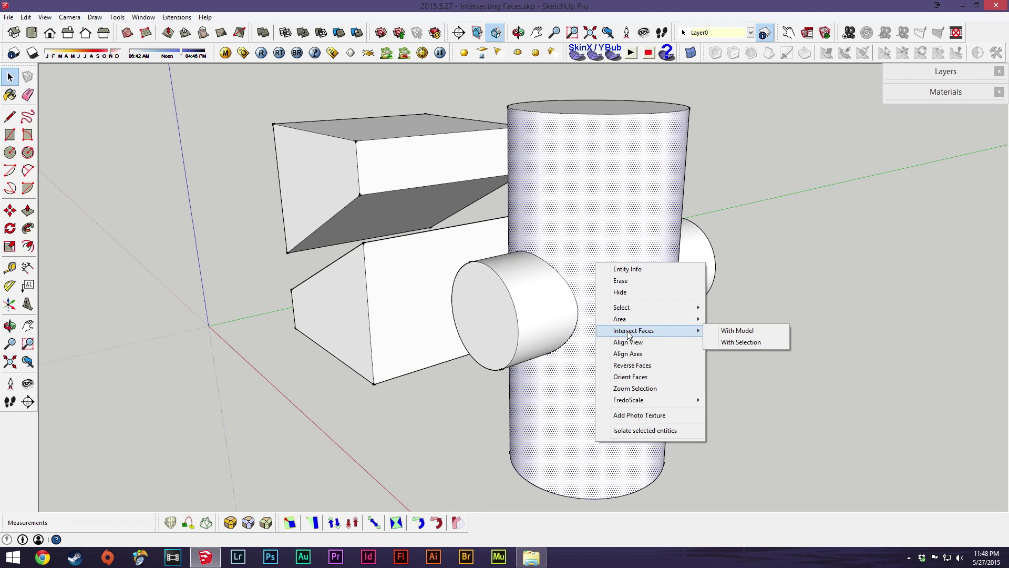
click(748, 323)
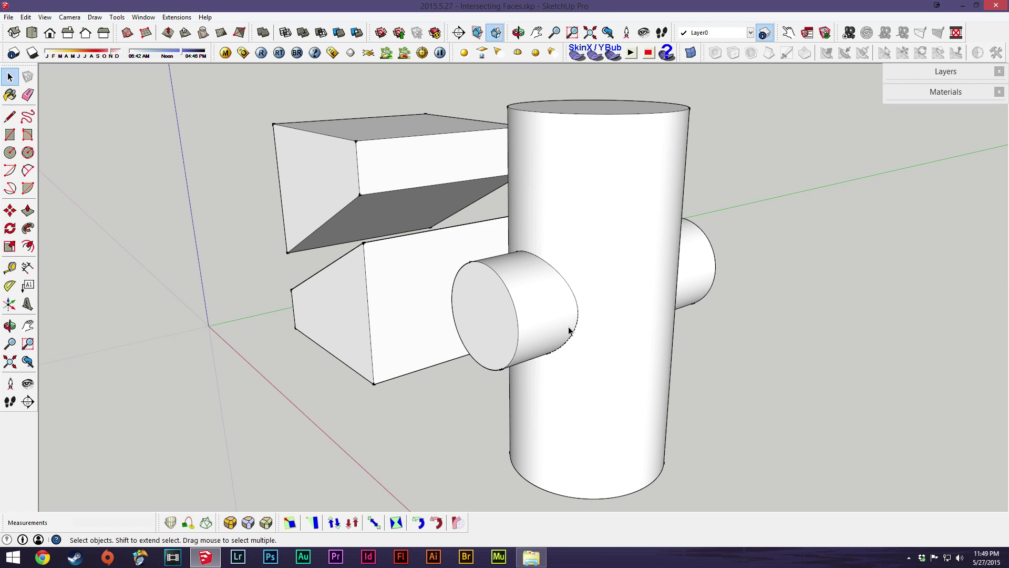
Delete the front stub of the horizontal cylinder, including its end face and the circular edge around it.
middle_drag(569, 327, 624, 303)
click(574, 307)
key(Delete)
click(533, 315)
key(Delete)
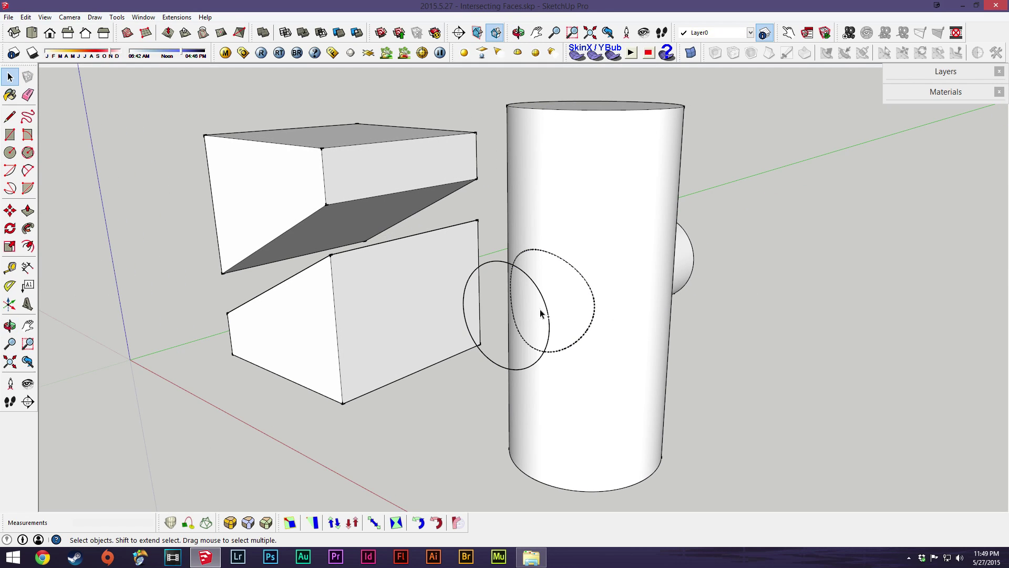
key(ctrl+z)
double_click(543, 310)
key(Delete)
Open the front hole in the upright cylinder and delete the inner tube together with the rear stub and its end cap.
click(561, 305)
middle_drag(561, 305, 538, 266)
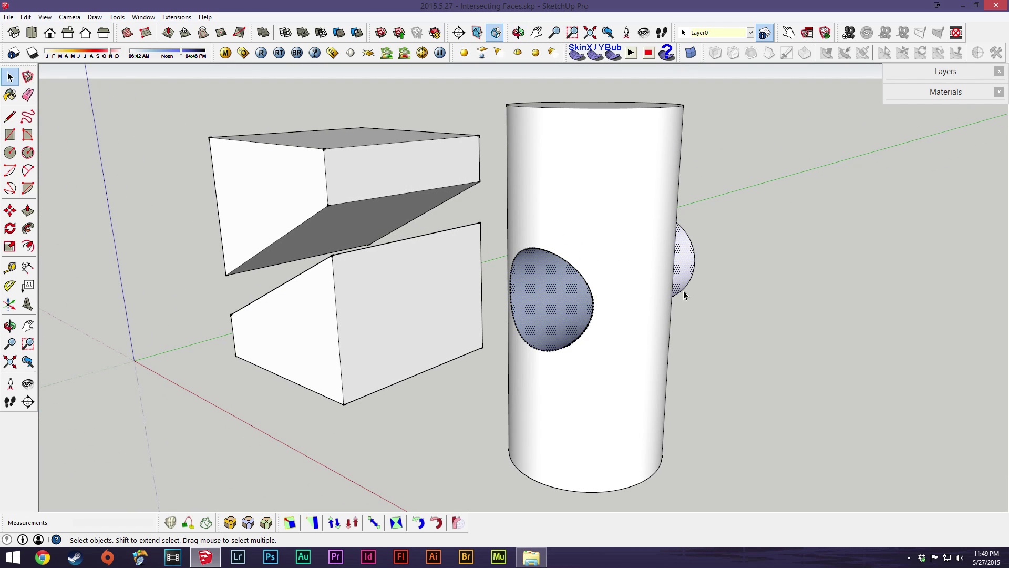
middle_drag(683, 293, 550, 331)
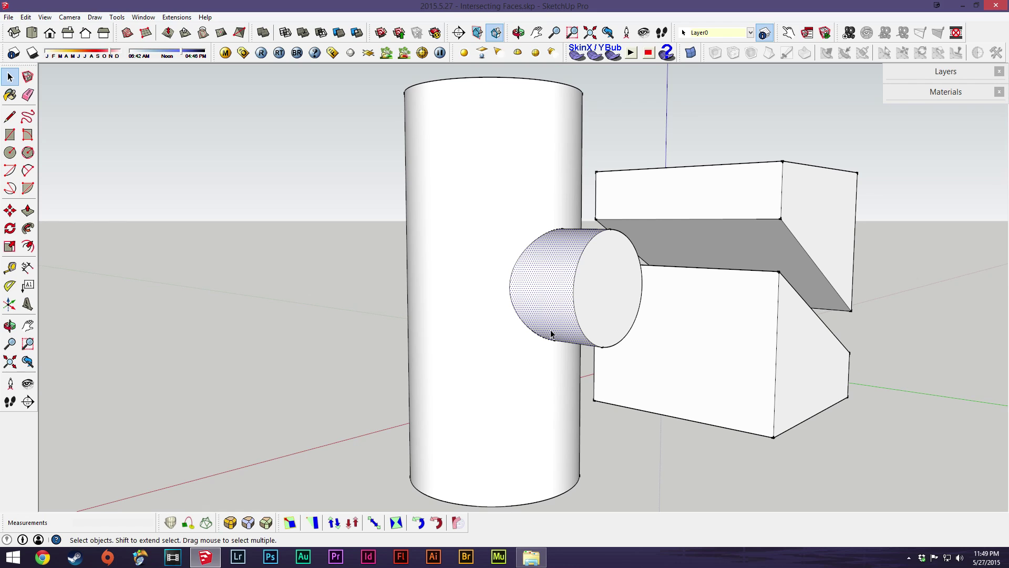
key(Delete)
click(592, 305)
key(Delete)
click(557, 292)
Close the gap in the rear intersection outline with a short line and delete the face inside it.
middle_drag(570, 308, 275, 356)
scroll(473, 267, up, 3)
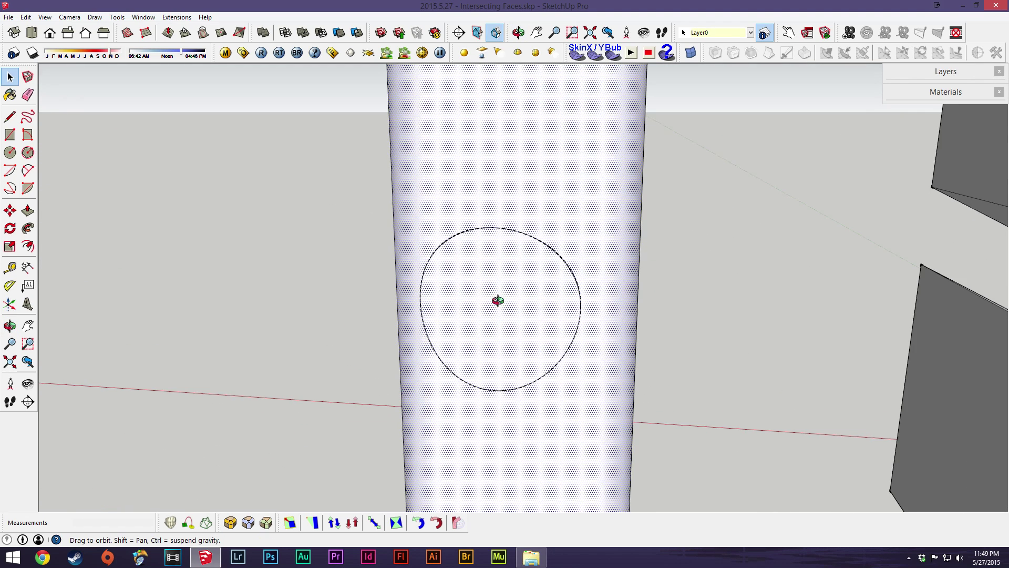
middle_drag(498, 300, 458, 310)
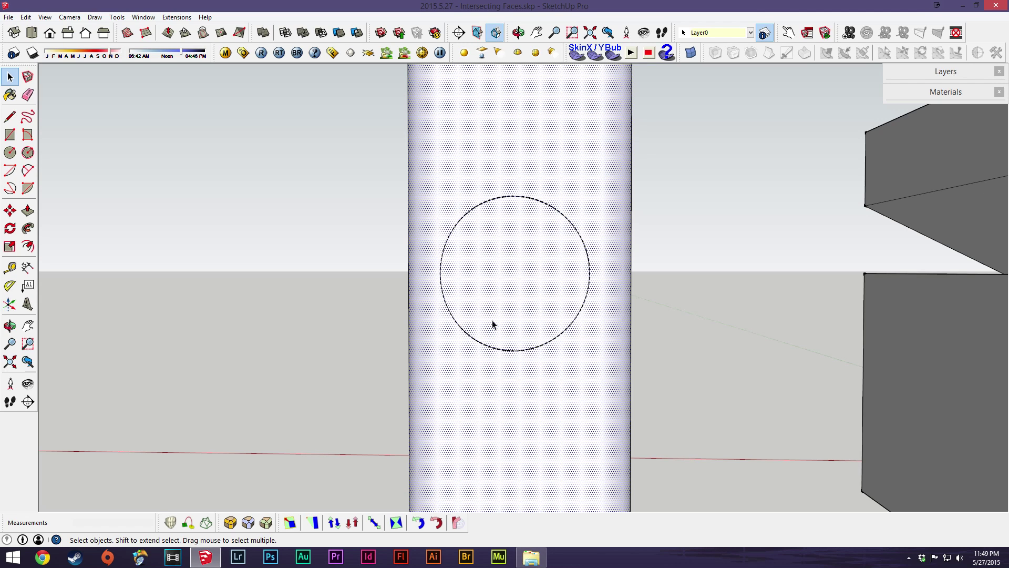
middle_drag(566, 301, 554, 194)
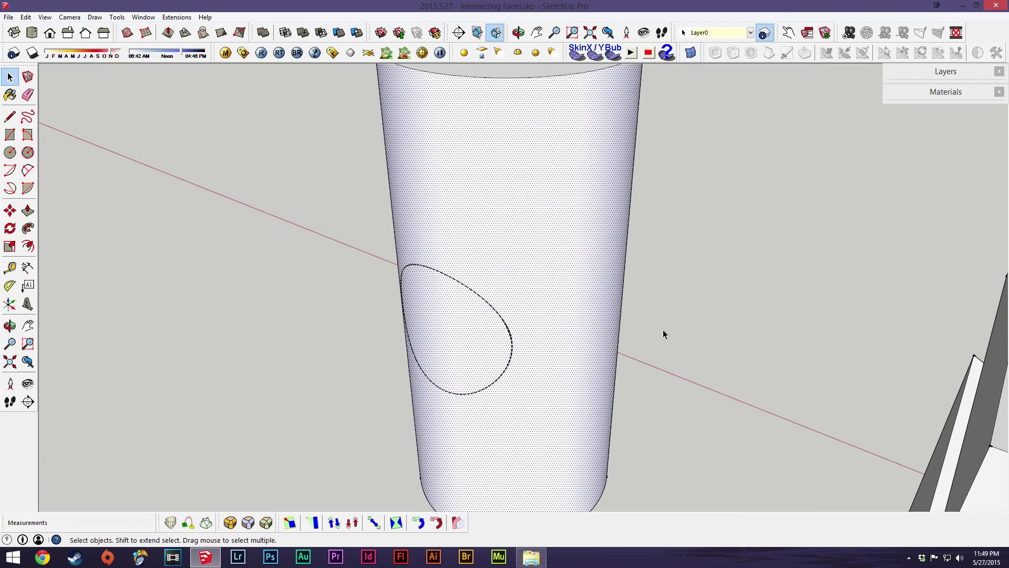
middle_drag(534, 272, 571, 277)
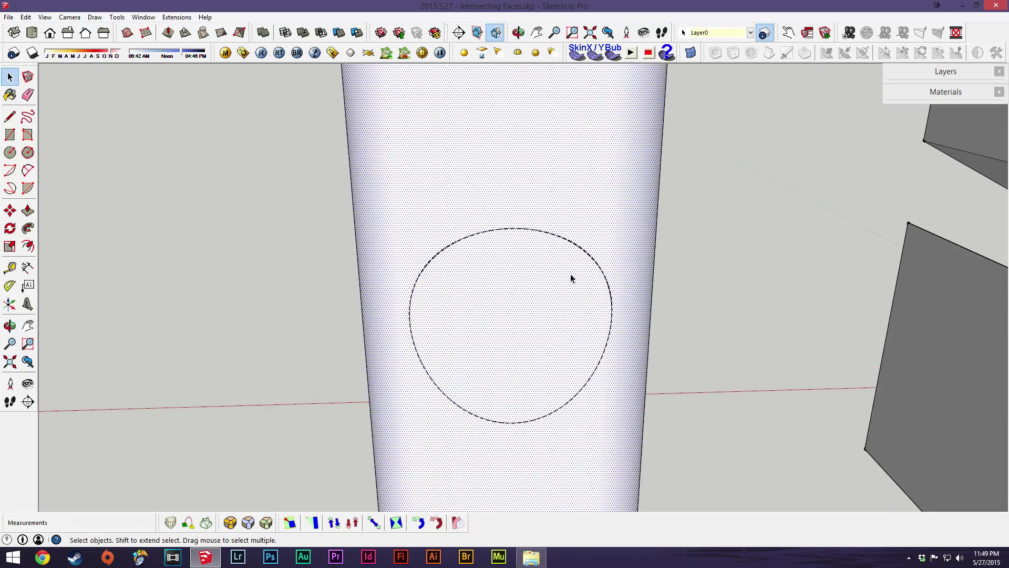
scroll(571, 277, up, 6)
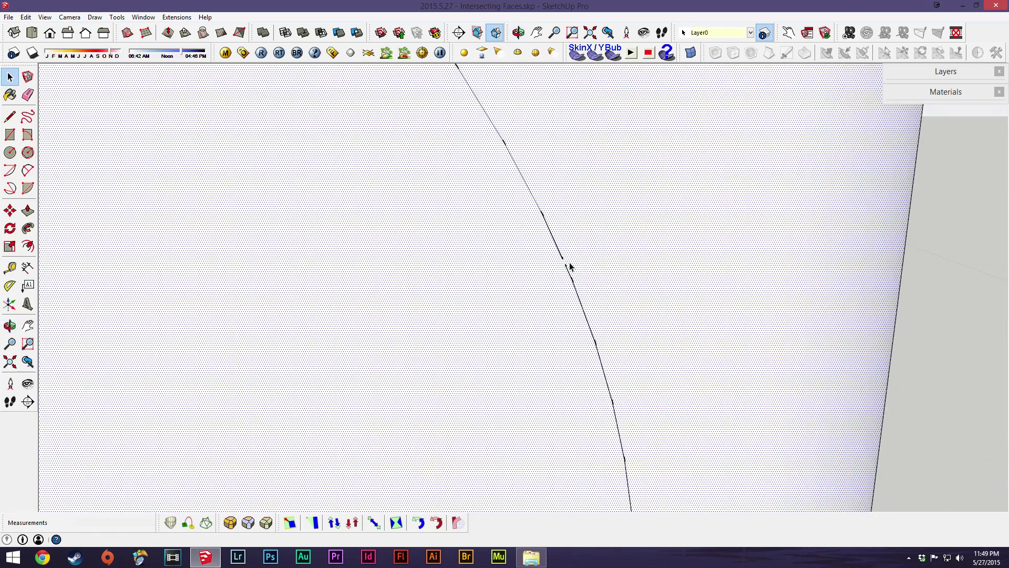
key(l)
click(563, 258)
click(566, 265)
key(space)
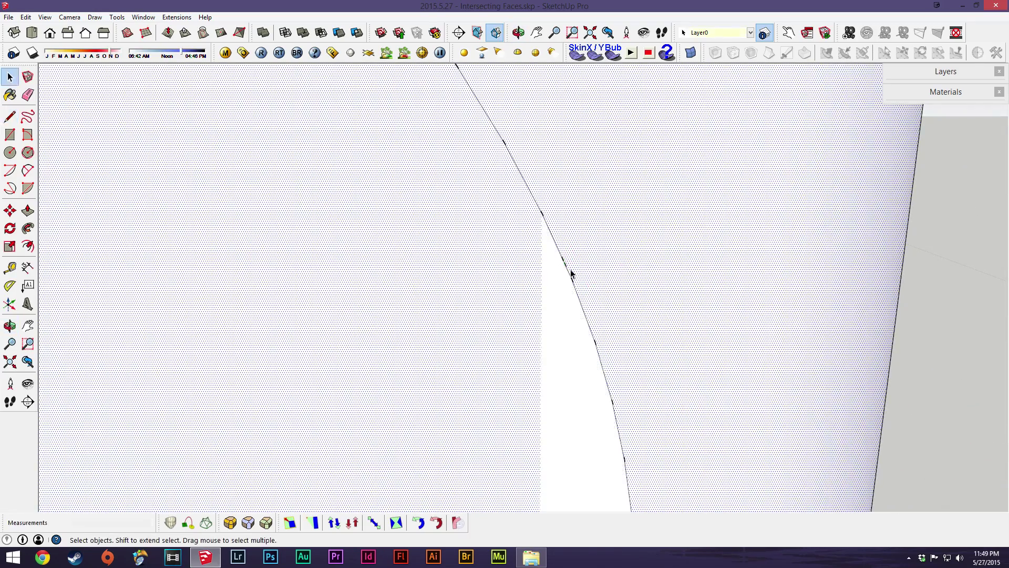
scroll(572, 274, down, 10)
middle_drag(525, 388, 405, 336)
scroll(407, 351, up, 5)
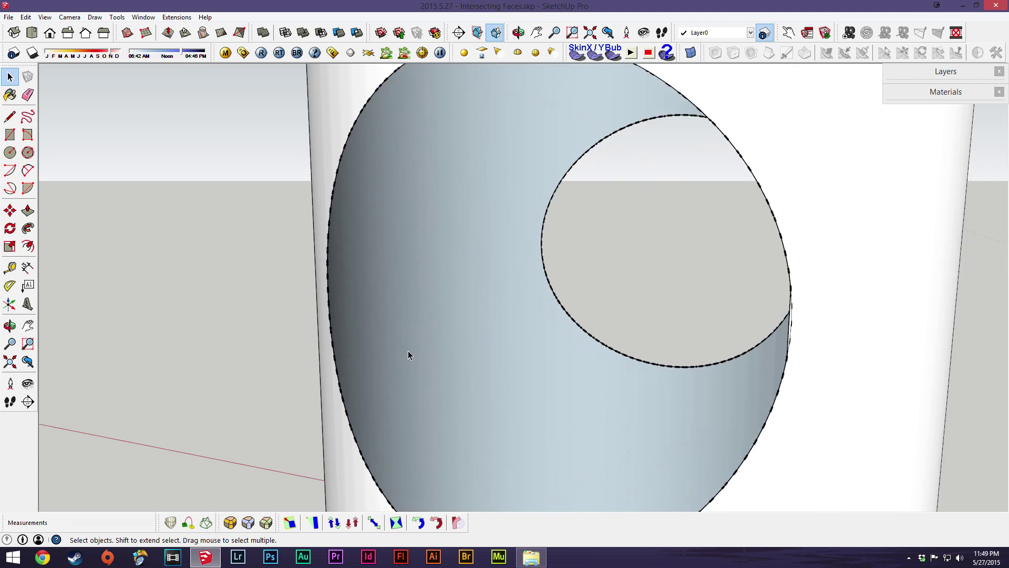
Examine the edges of the hole through the upright cylinder from both sides.
scroll(409, 355, down, 5)
mouse_move(579, 383)
middle_down()
mouse_move(734, 336)
mouse_move(646, 345)
mouse_move(874, 392)
middle_up()
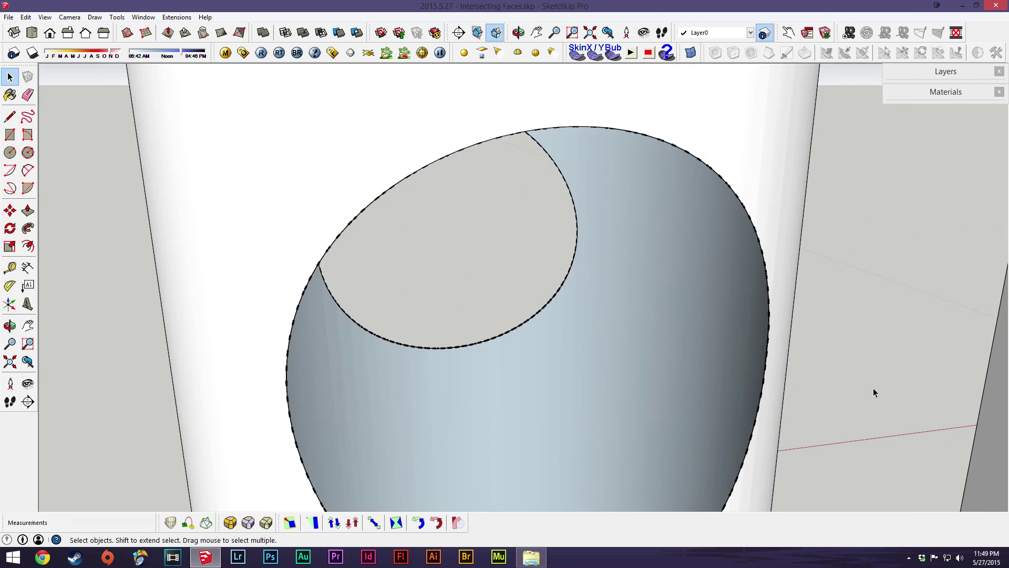
scroll(762, 386, down, 5)
scroll(753, 379, up, 6)
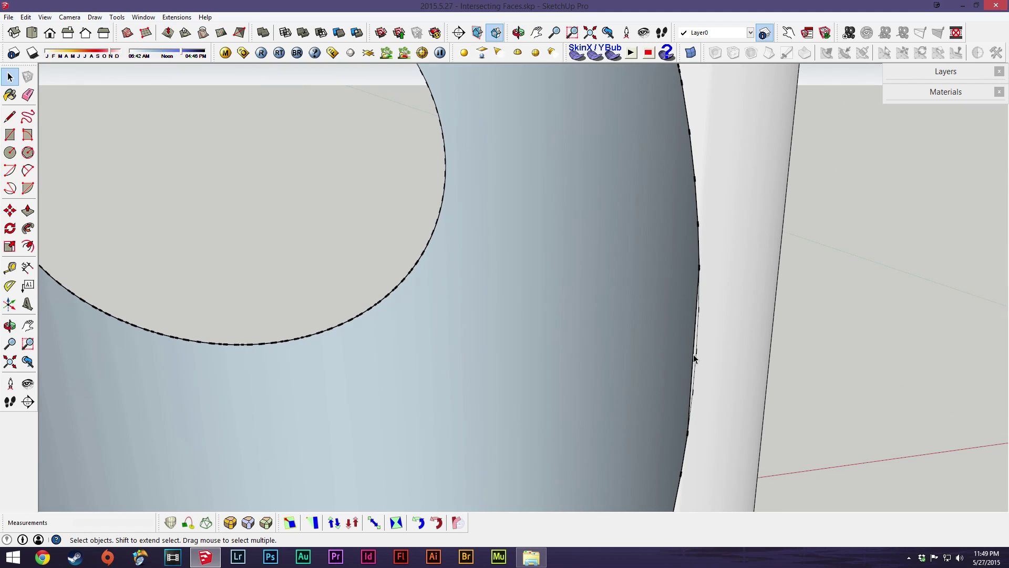
mouse_move(693, 354)
middle_down()
mouse_move(604, 338)
mouse_move(676, 346)
middle_up()
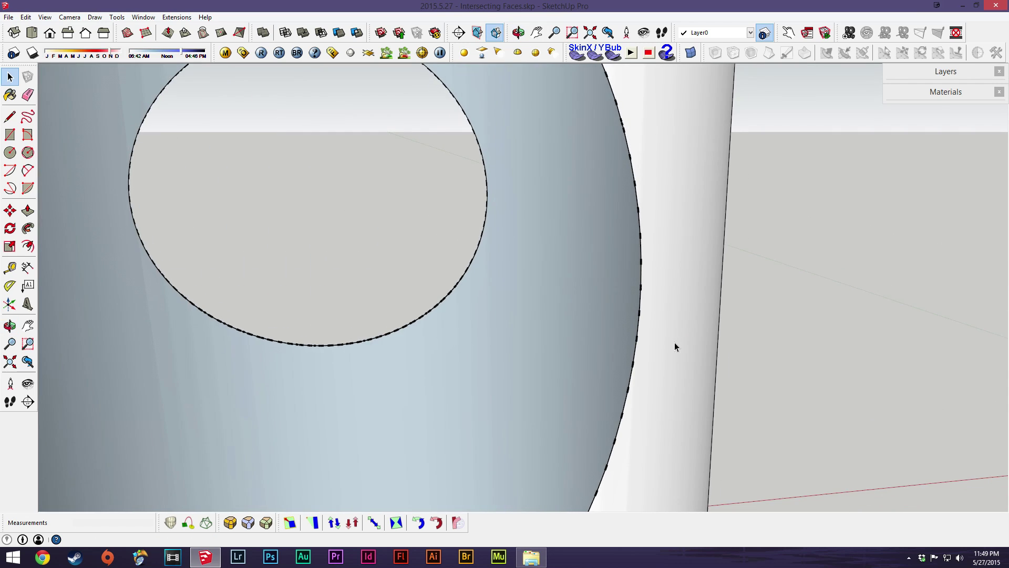
scroll(624, 386, down, 5)
mouse_move(624, 386)
middle_down()
mouse_move(631, 300)
mouse_move(531, 140)
mouse_move(421, 139)
mouse_move(574, 300)
mouse_move(548, 275)
mouse_move(457, 512)
mouse_move(494, 303)
middle_up()
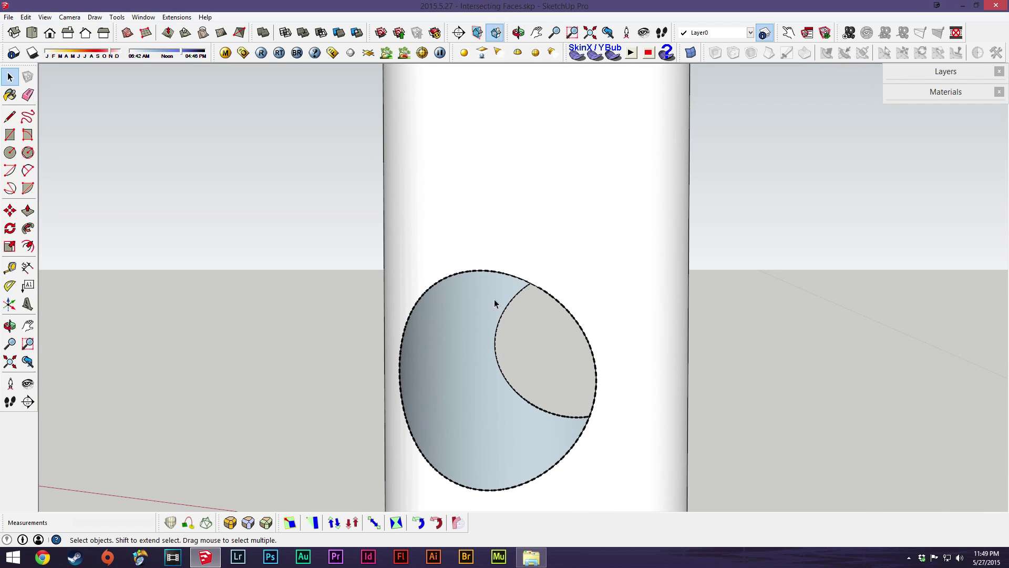
Undo the hole cutting, the face intersection and the explode to restore the two original cylinder components.
mouse_move(416, 444)
middle_down()
mouse_move(631, 300)
mouse_move(565, 171)
mouse_move(458, 235)
mouse_move(590, 446)
mouse_move(827, 401)
mouse_move(674, 333)
mouse_move(627, 252)
mouse_move(639, 109)
mouse_move(579, 229)
middle_up()
key(ctrl+z)
key(ctrl+z)
key(ctrl+z)
key(ctrl+z)
key(ctrl+z)
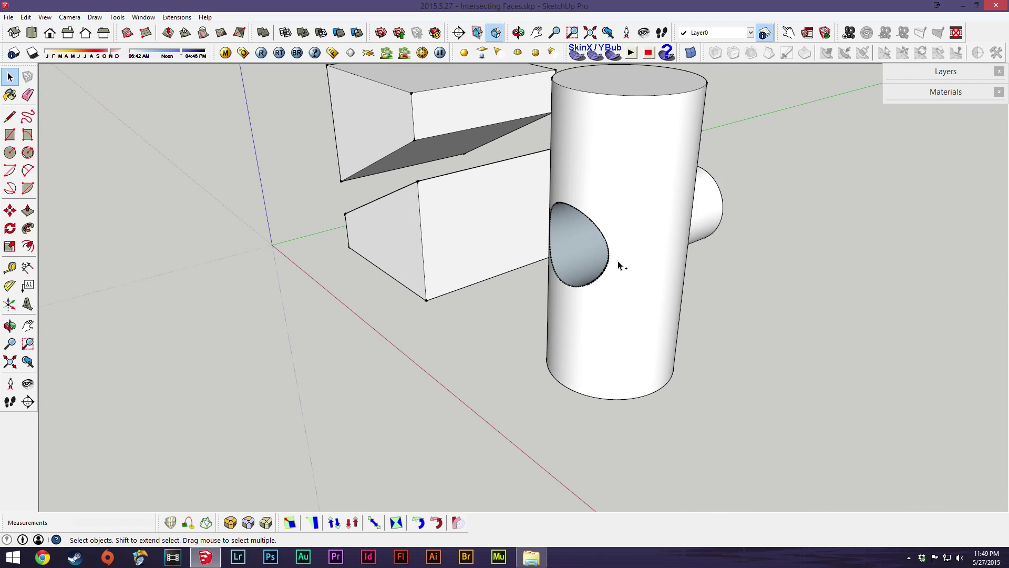
key(ctrl+z)
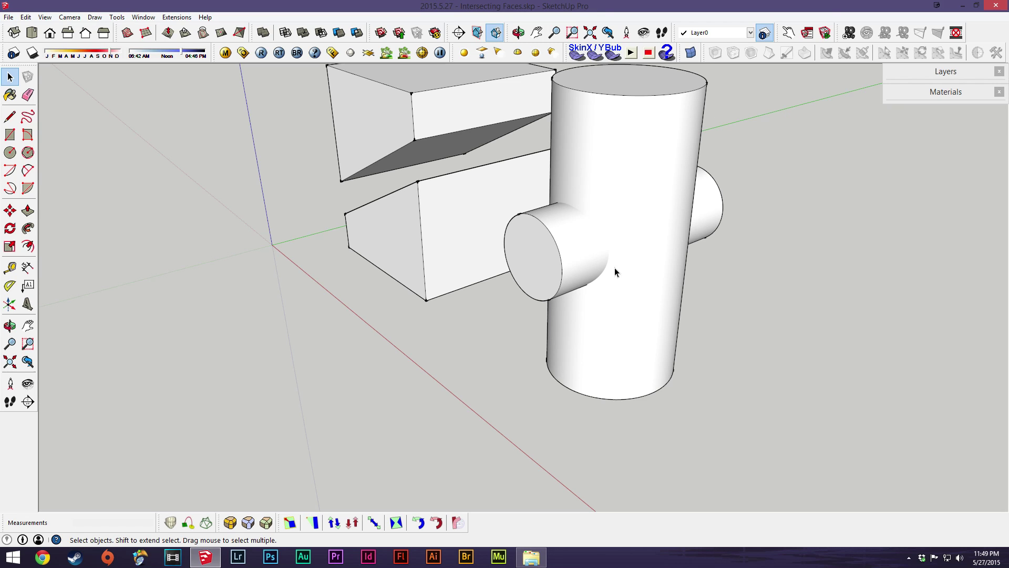
Select the two cylinder components separately and together to examine how they are grouped.
click(593, 261)
click(621, 205)
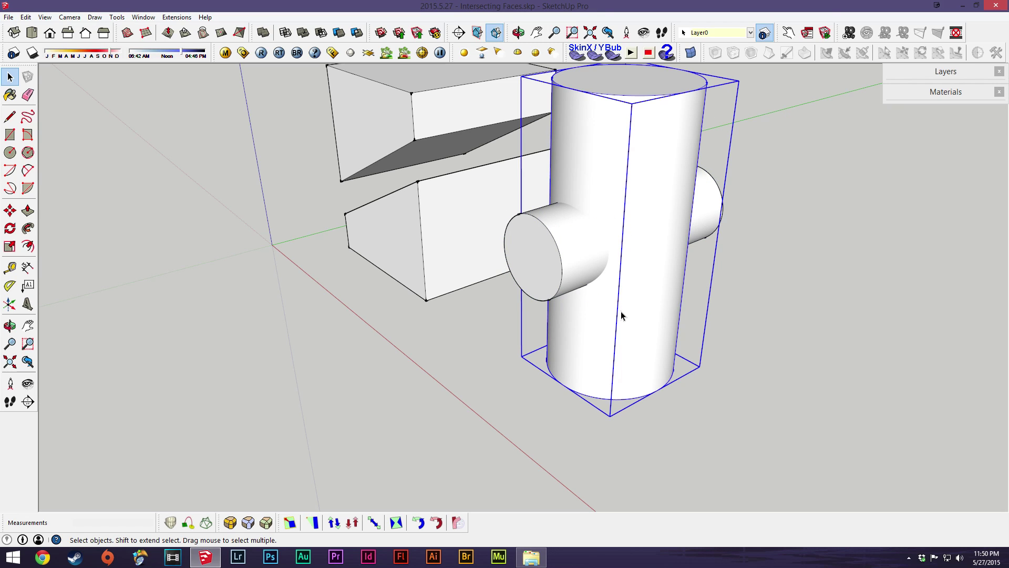
click(585, 246)
middle_drag(584, 247, 604, 269)
click(669, 375)
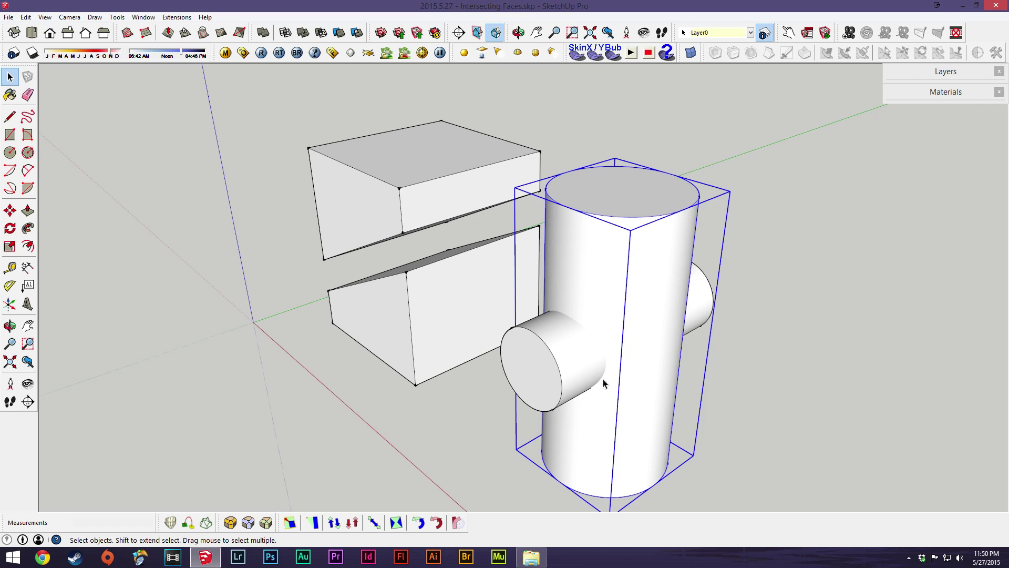
click(575, 362)
shift+click(608, 285)
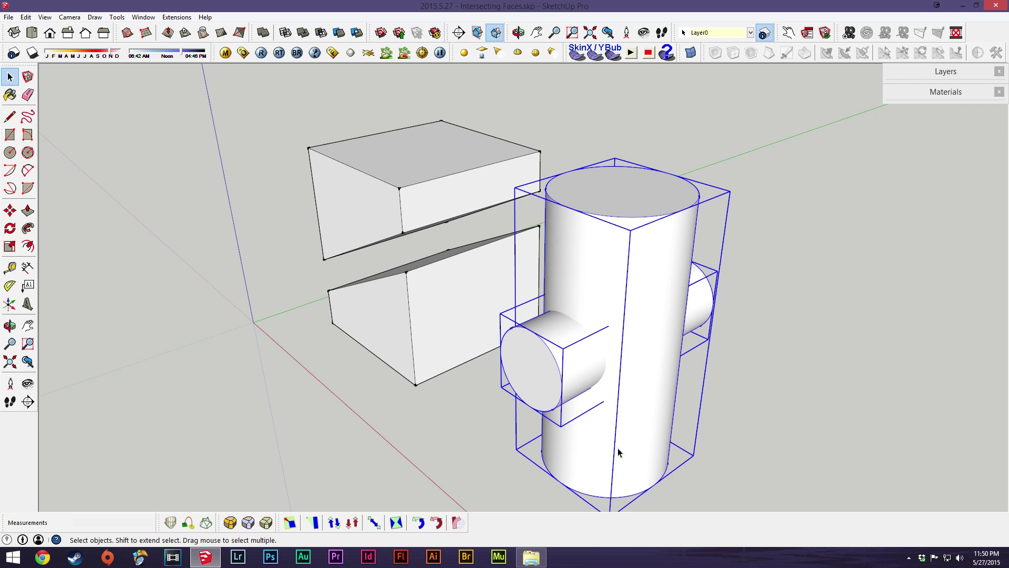
click(774, 220)
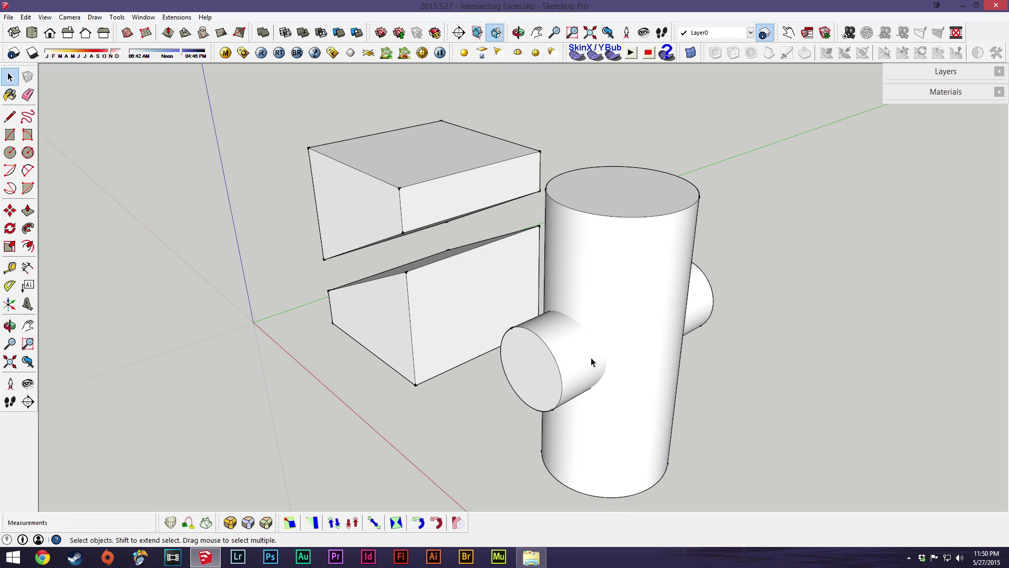
Try moving the horizontal cylinder component sideways out of the upright cylinder, and undo the move.
click(562, 346)
middle_drag(704, 331, 559, 282)
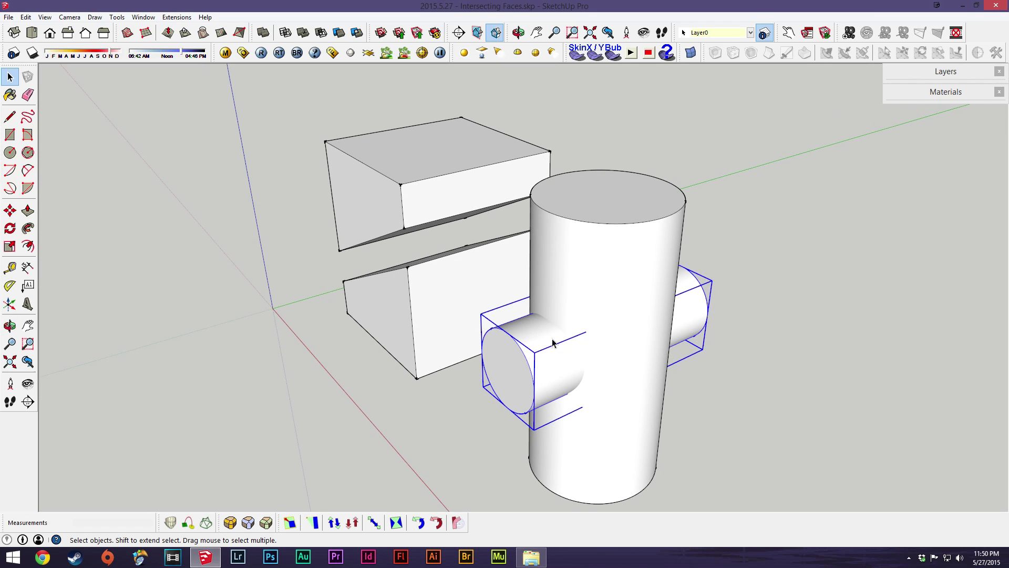
middle_drag(552, 346, 635, 370)
key(m)
click(608, 373)
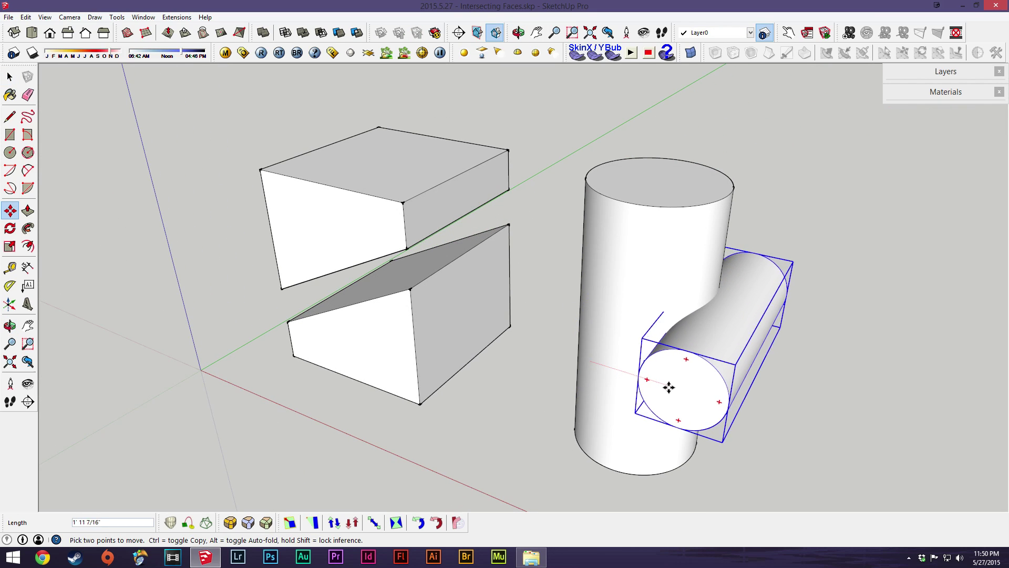
click(660, 382)
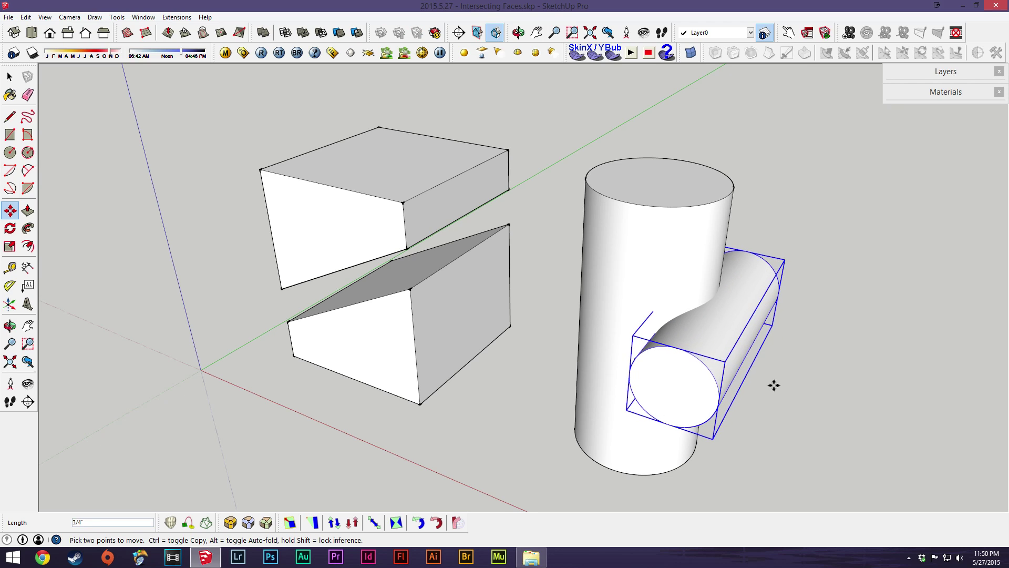
key(space)
middle_drag(781, 386, 769, 381)
key(ctrl+z)
Explode both cylinder components and select the front end face of the horizontal cylinder.
right_click(633, 351)
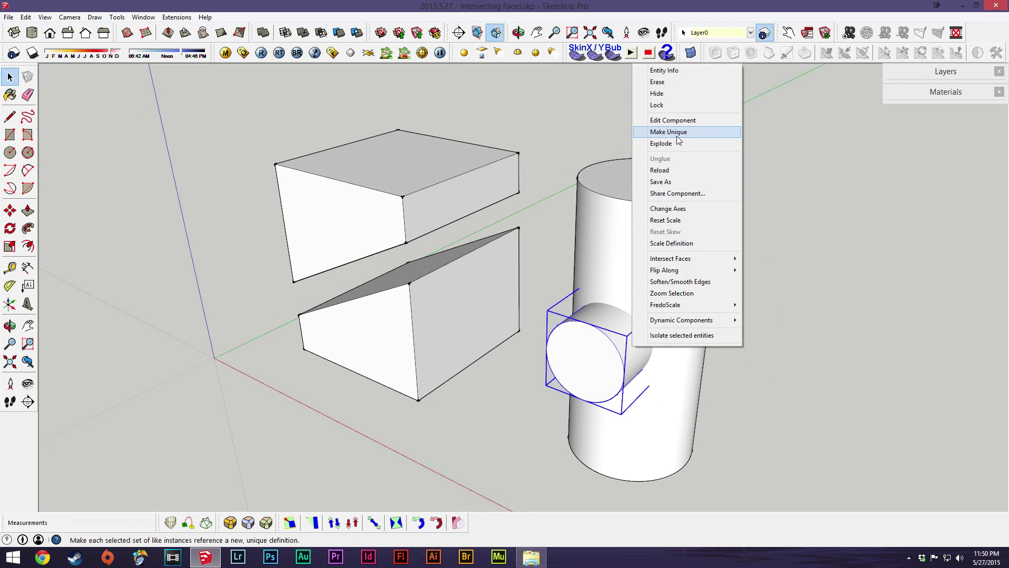
click(815, 273)
click(676, 314)
shift+click(612, 337)
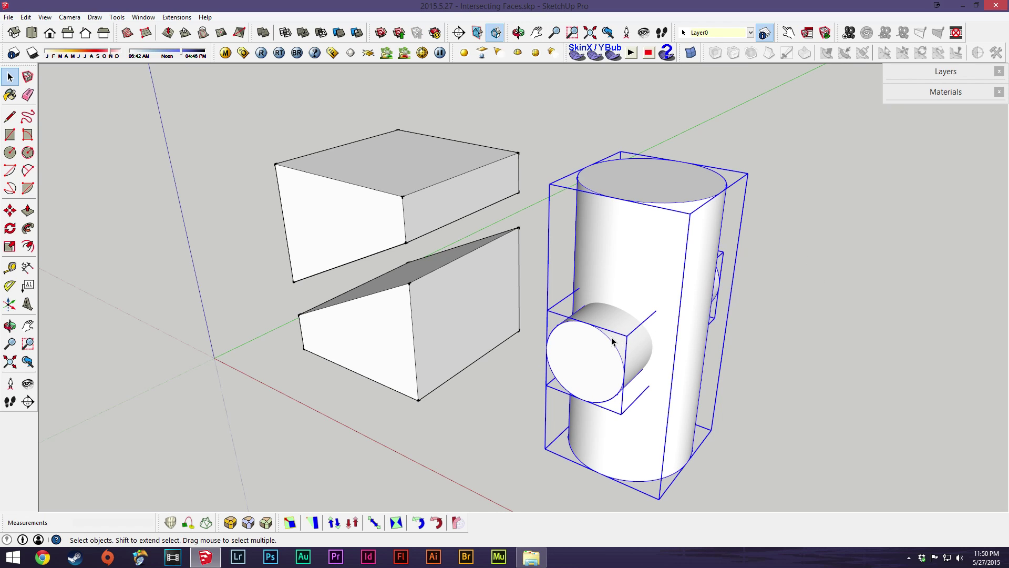
right_click(611, 335)
click(650, 152)
triple_click(594, 360)
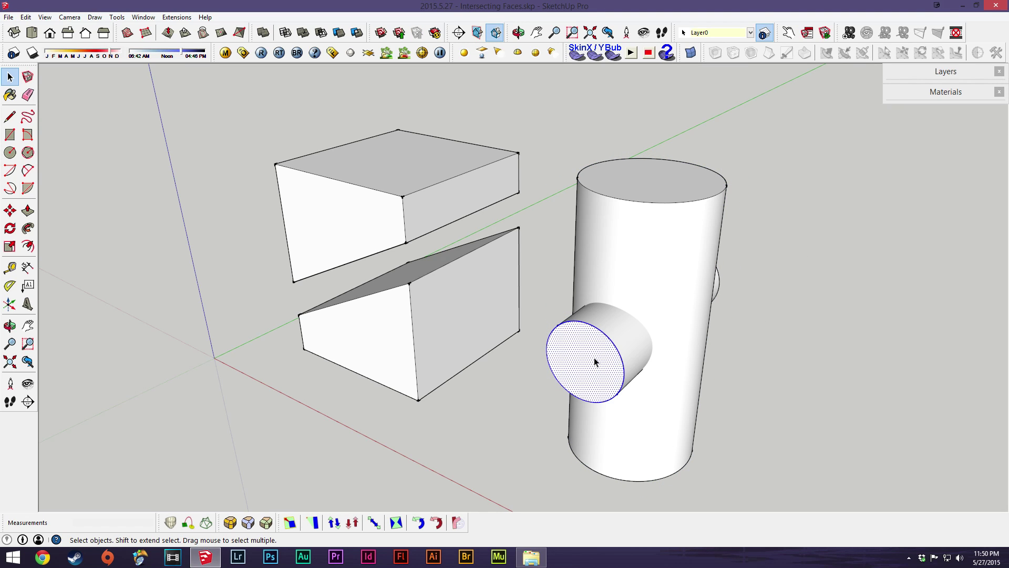
Undo the explode of the two crossing cylinders and select both cylinder components.
middle_drag(666, 326, 537, 252)
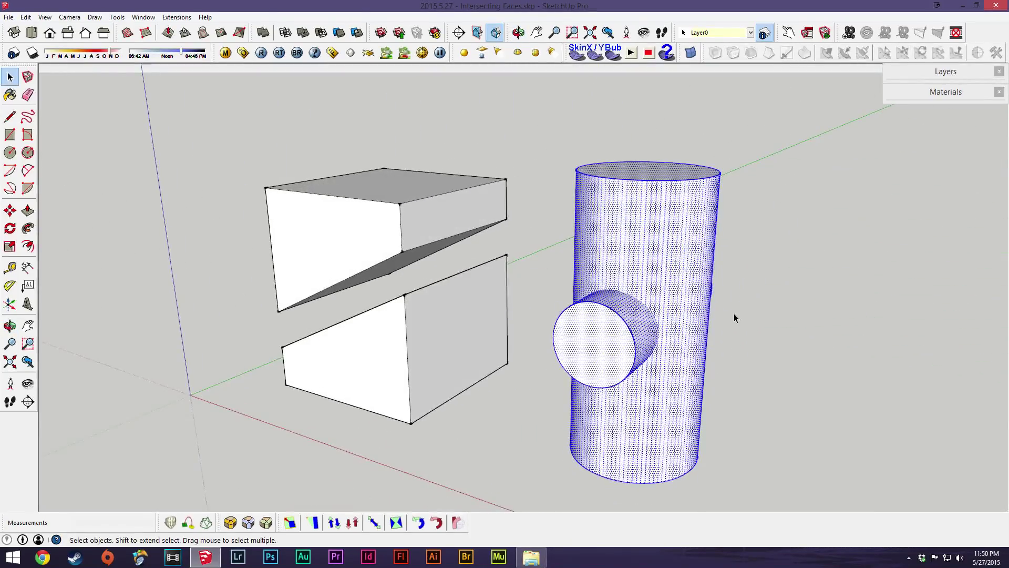
middle_drag(724, 309, 644, 333)
click(728, 231)
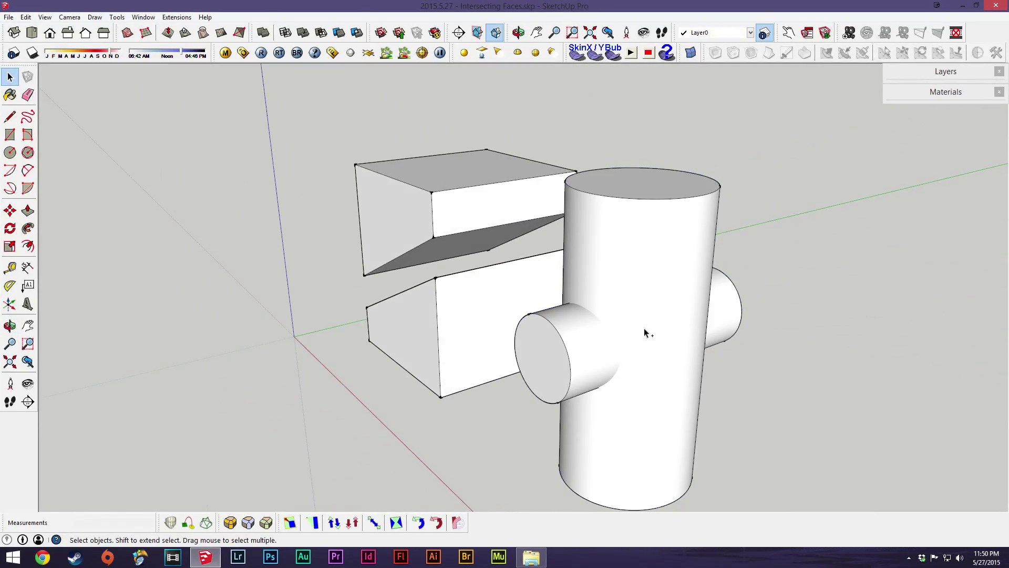
key(ctrl+z)
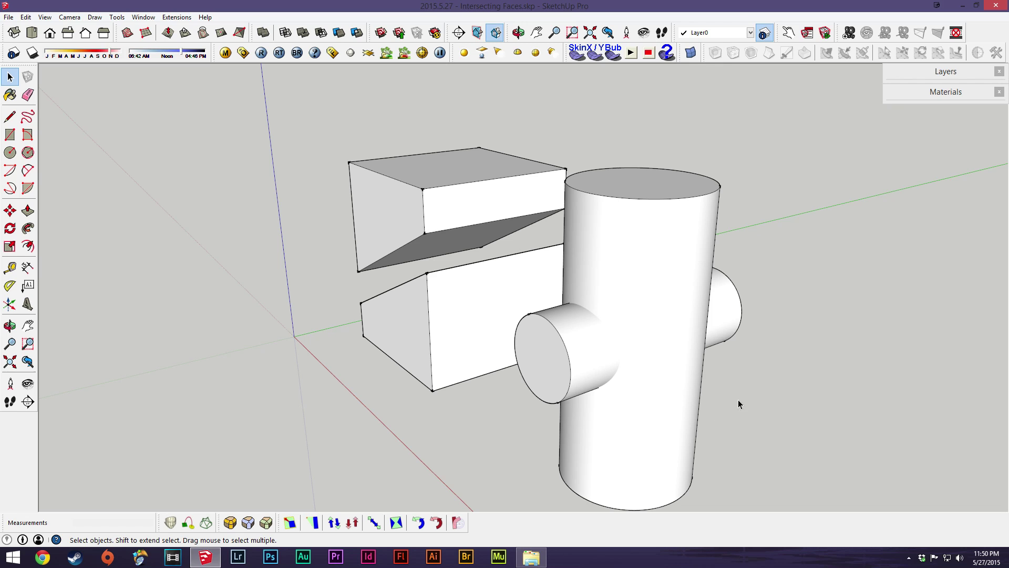
click(572, 338)
click(625, 240)
shift+click(591, 332)
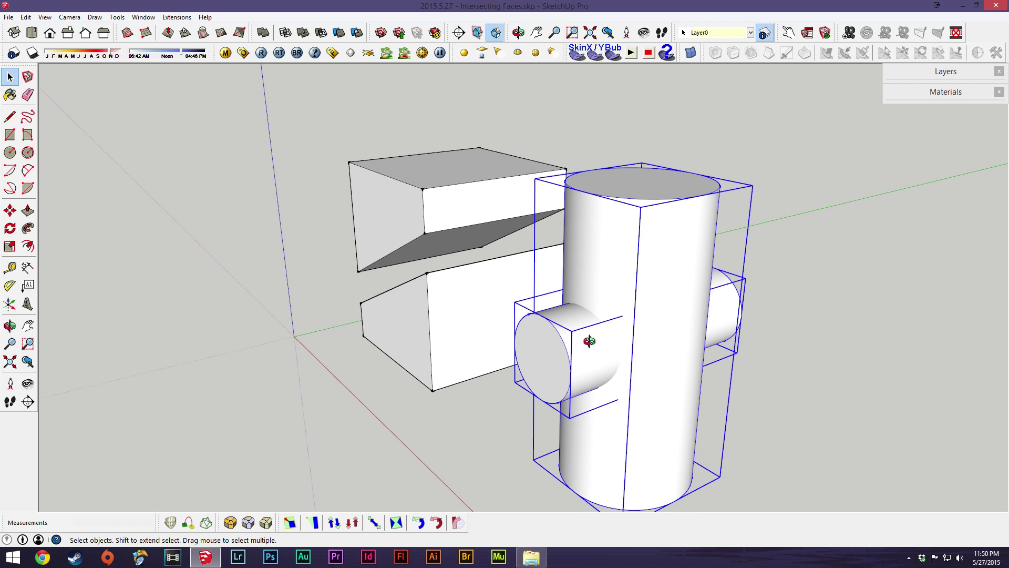
middle_drag(589, 340, 643, 345)
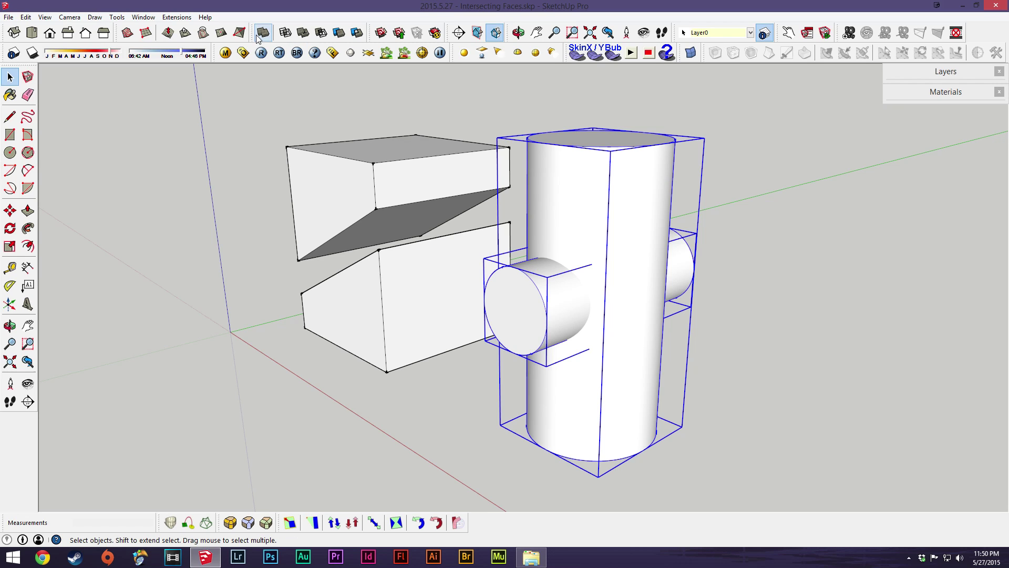
Check in the list of available toolbars that Solid Tools is enabled.
click(117, 18)
click(44, 17)
click(61, 30)
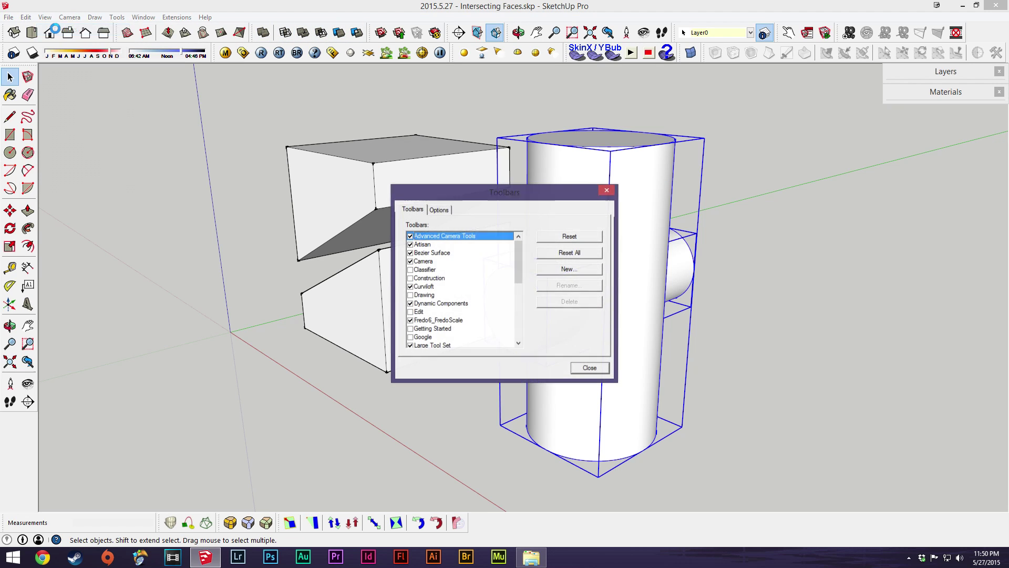
scroll(515, 272, down, 4)
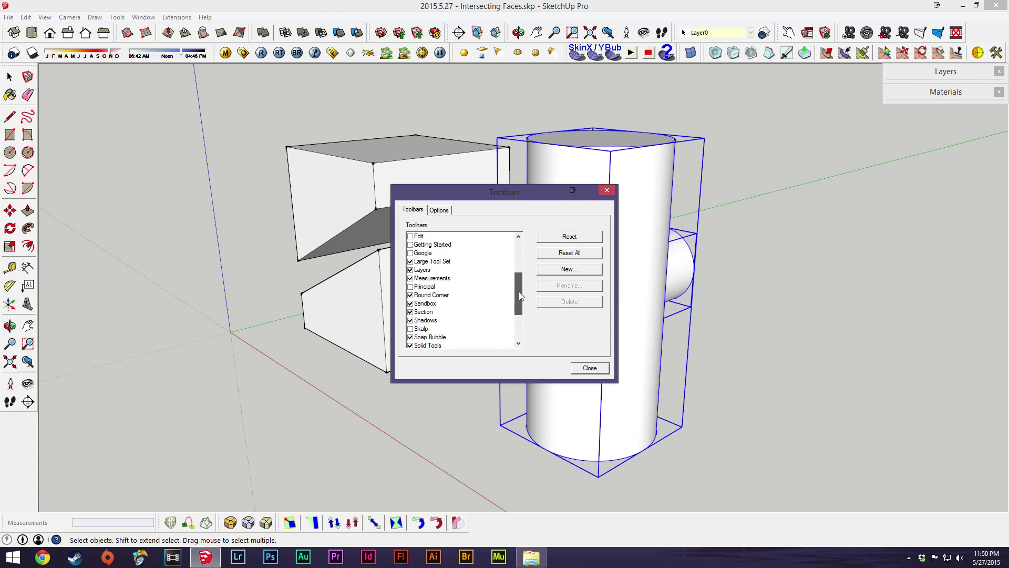
click(410, 338)
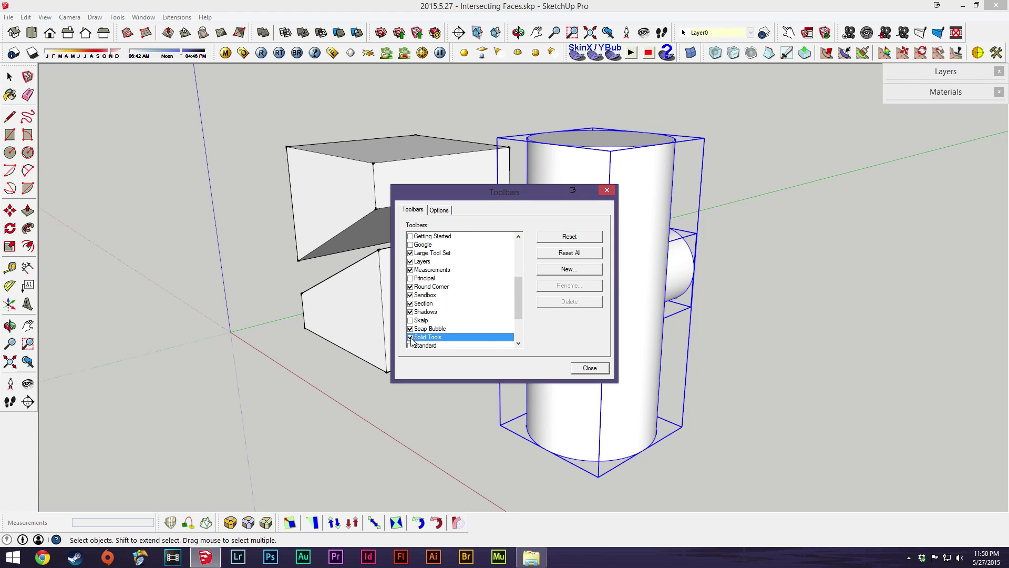
click(410, 338)
click(410, 337)
click(607, 190)
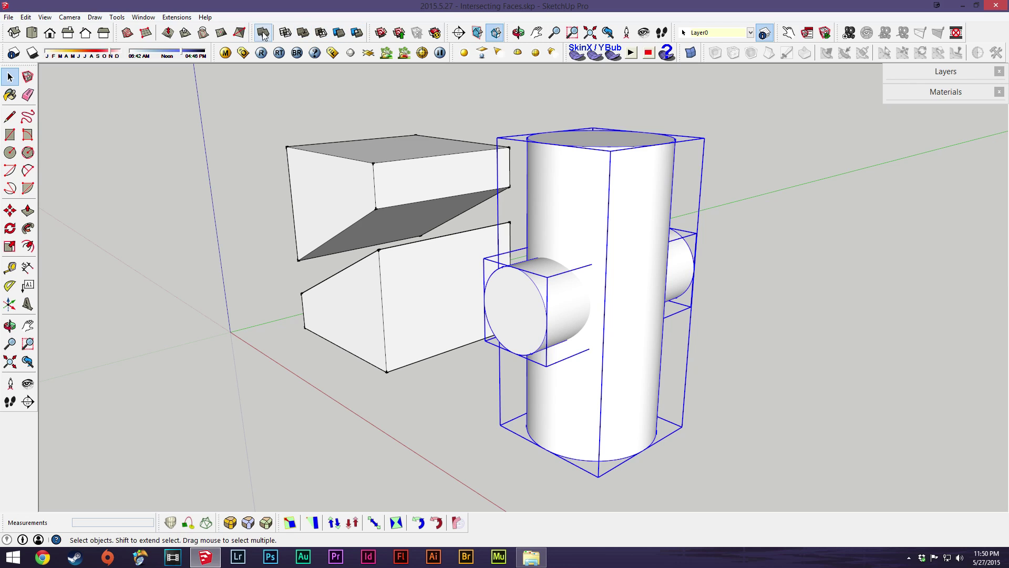
Subtract the horizontal cylinder from the upright cylinder to cut a hole through it, and undo the subtraction.
mouse_move(579, 274)
middle_down()
mouse_move(575, 306)
mouse_move(547, 305)
mouse_move(553, 240)
middle_up()
scroll(556, 287, up, 2)
middle_drag(555, 299, 560, 270)
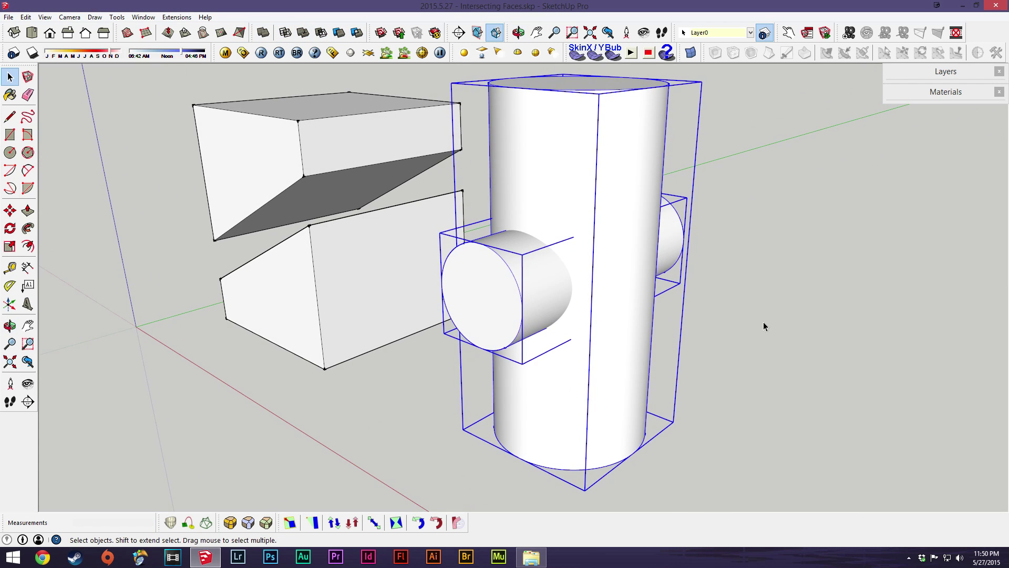
click(763, 323)
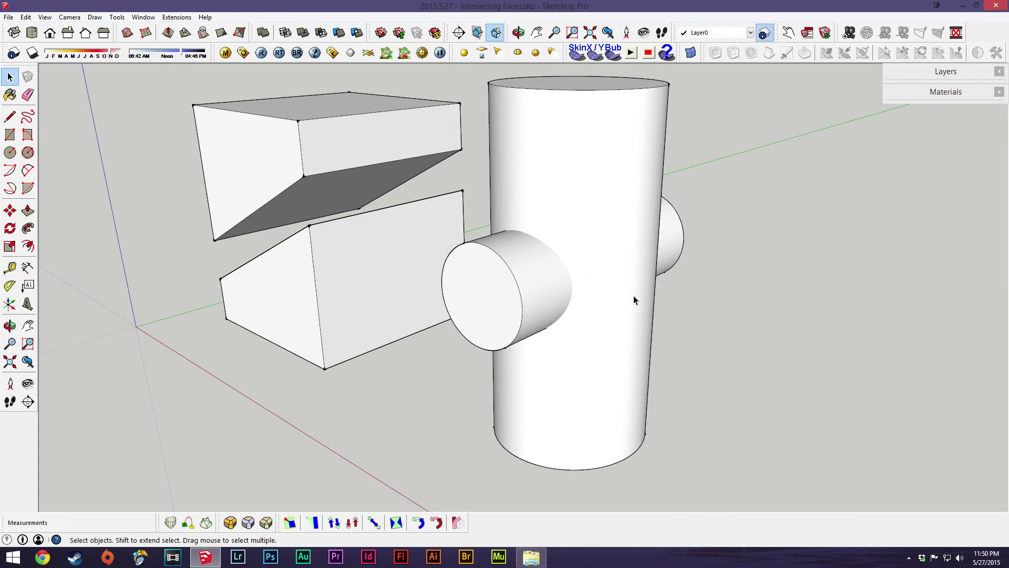
click(541, 275)
shift+click(591, 301)
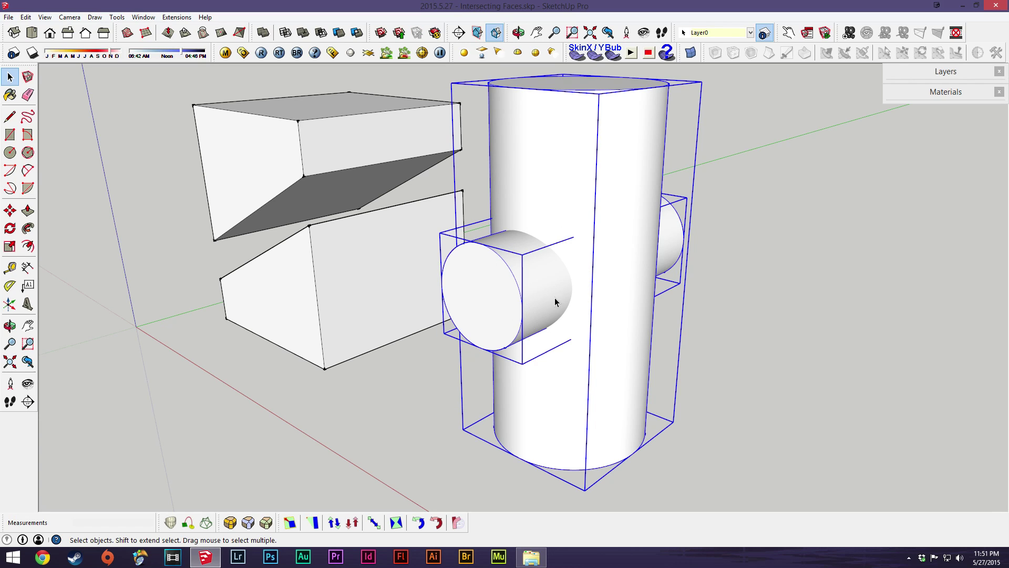
click(321, 35)
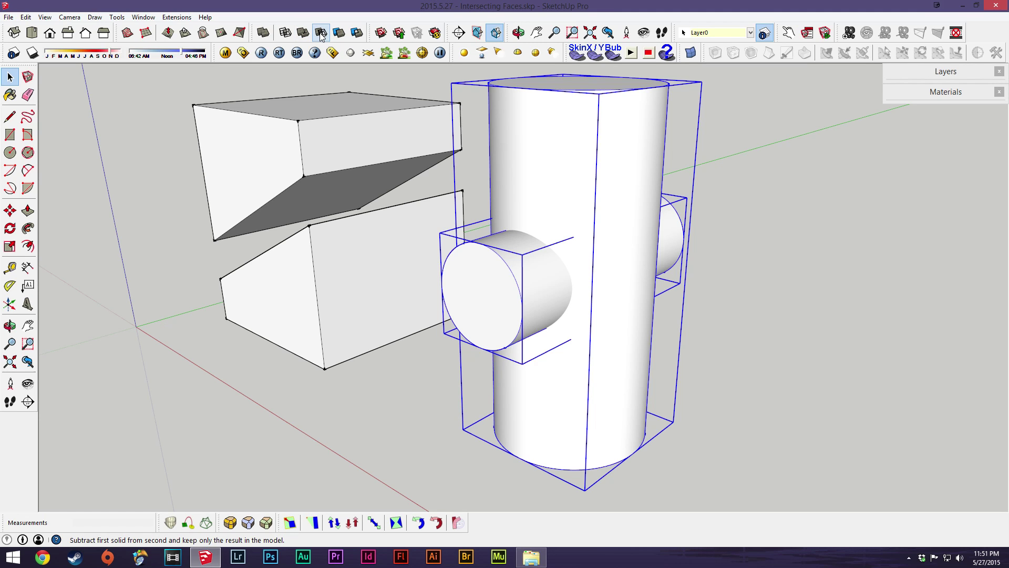
middle_drag(527, 326, 535, 286)
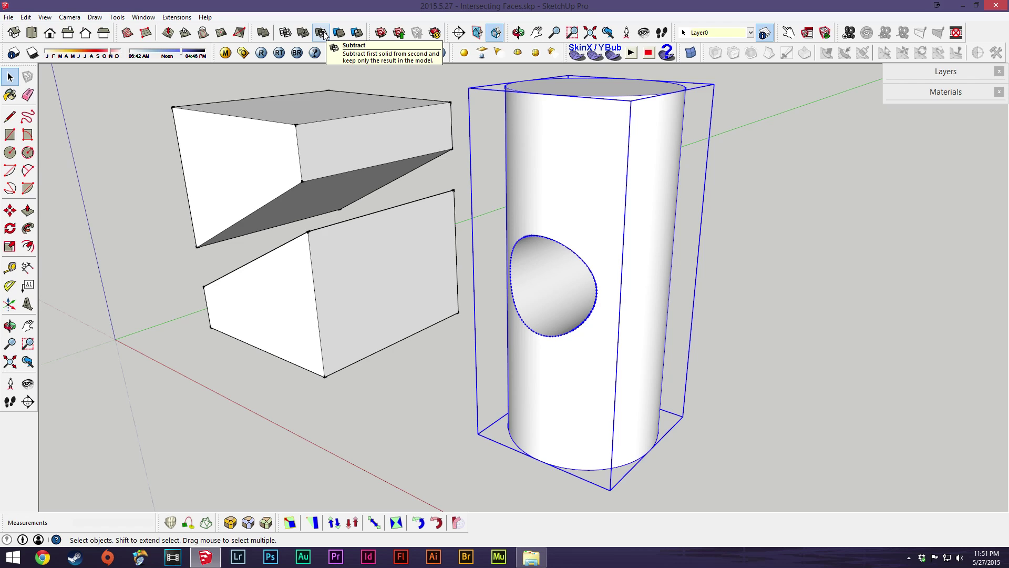
key(ctrl+z)
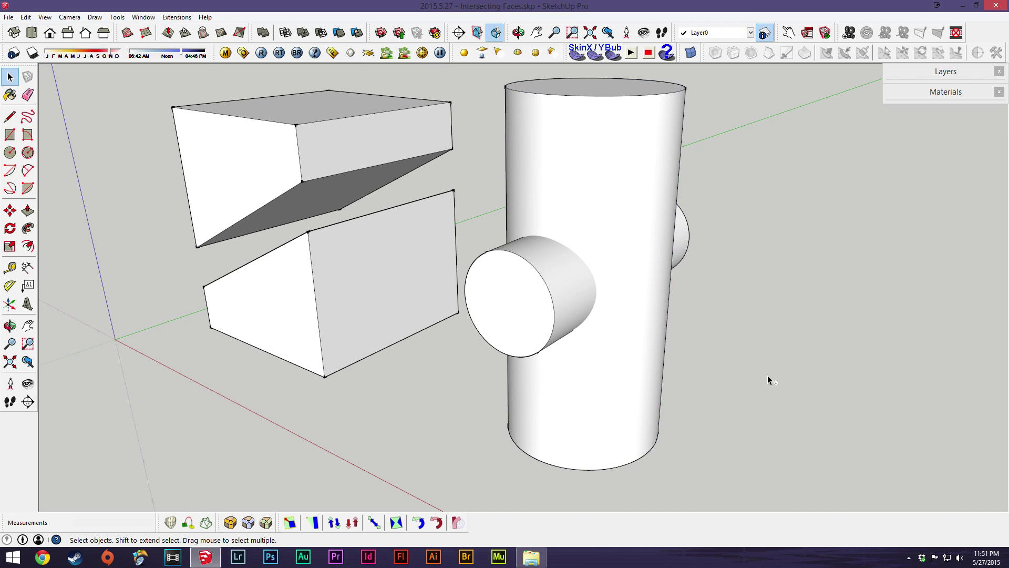
Subtract the upright cylinder from the horizontal one, look at the two remaining end pieces, and undo the subtraction.
click(601, 127)
shift+click(547, 299)
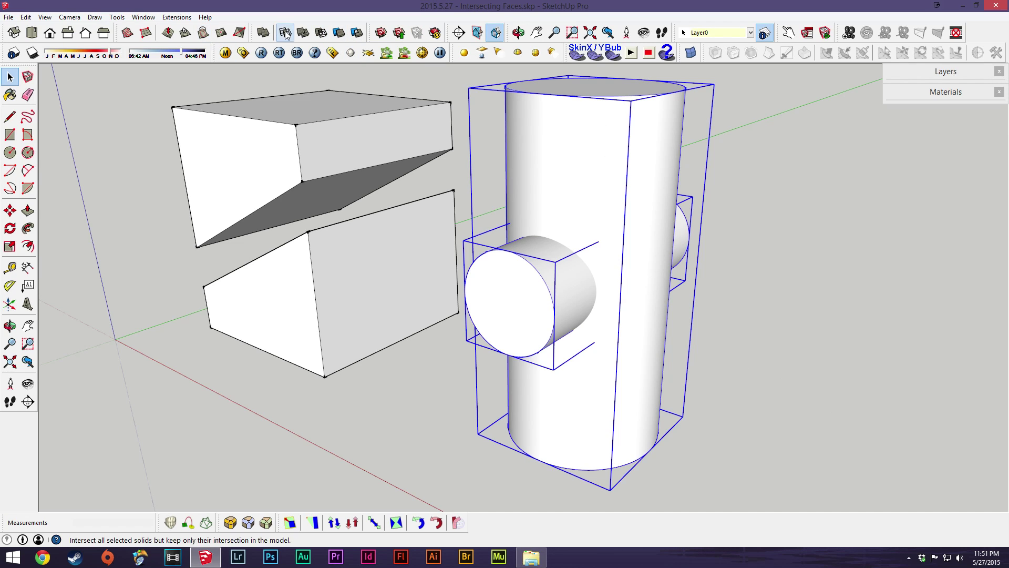
click(321, 33)
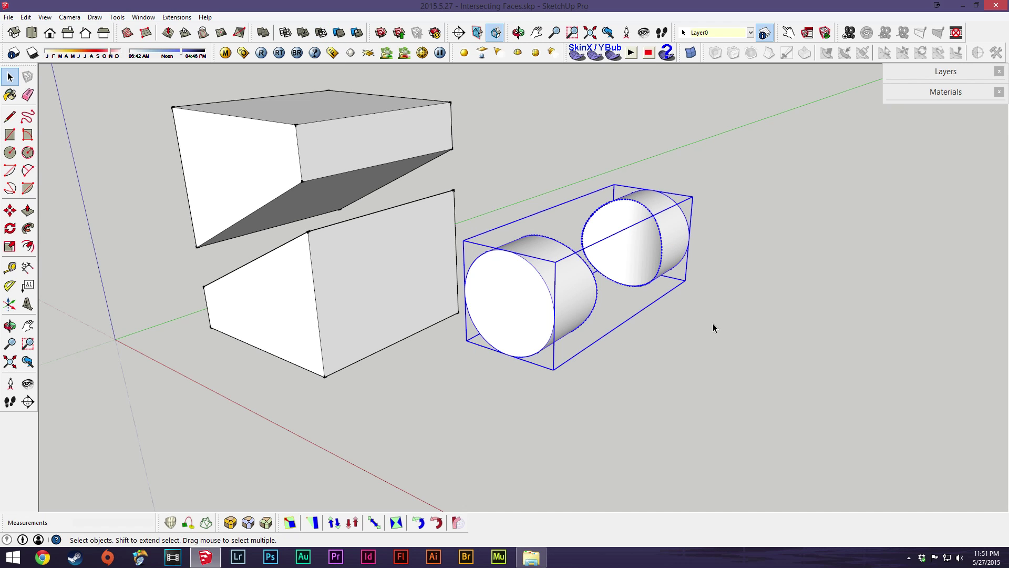
middle_drag(713, 325, 311, 314)
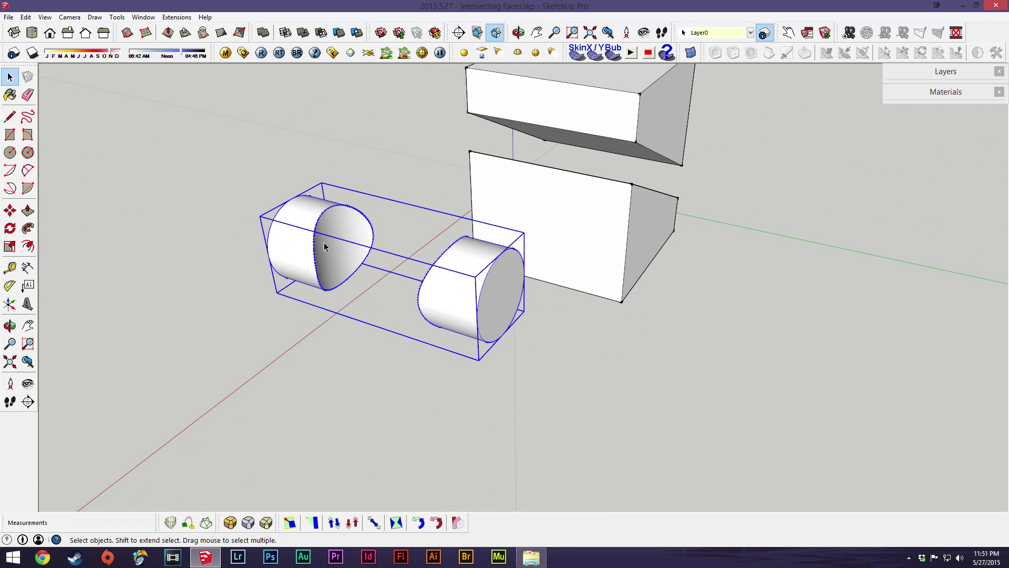
middle_drag(380, 247, 617, 326)
key(ctrl+z)
Subtract the horizontal cylinder from the upright one again, inspect the hole from several sides, and undo it.
click(617, 330)
shift+click(646, 180)
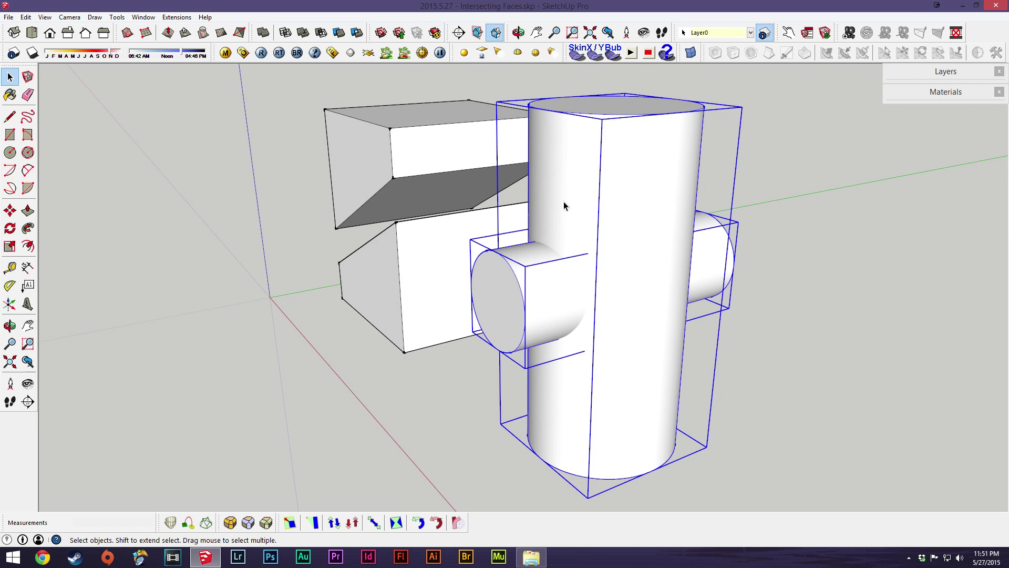
click(321, 32)
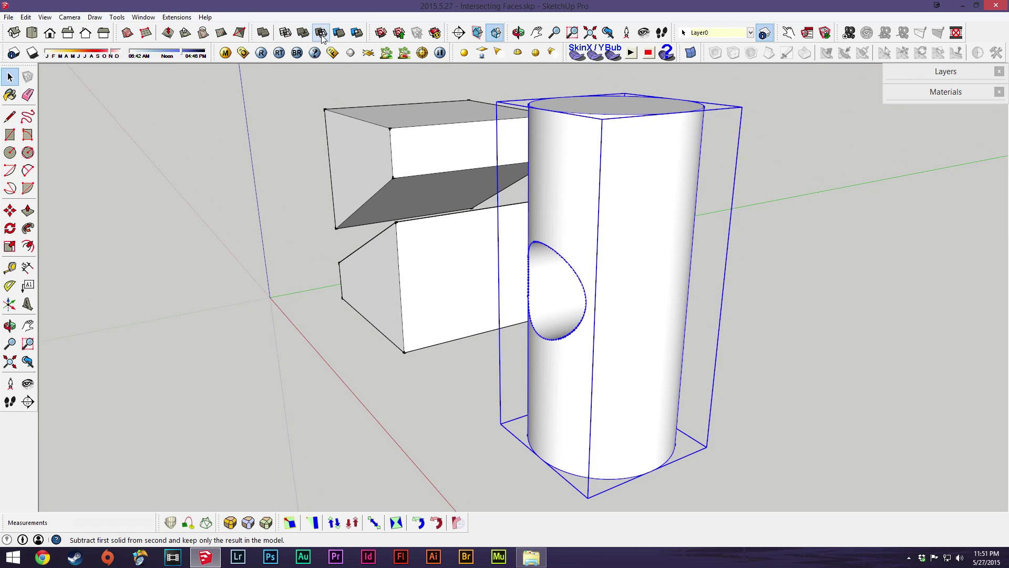
middle_drag(589, 316, 708, 228)
middle_drag(685, 163, 547, 300)
key(ctrl+z)
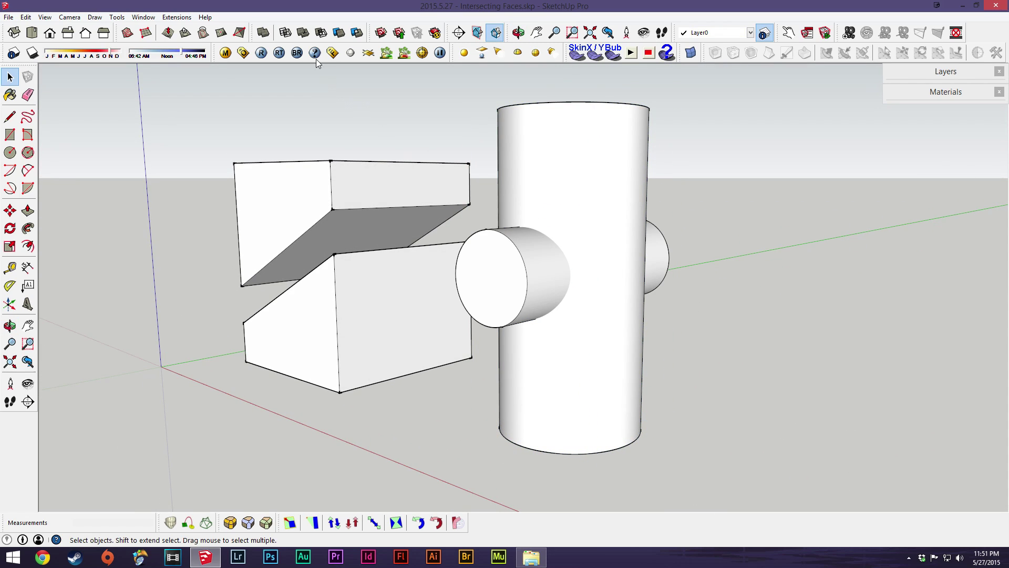
Union the two cylinder components into one solid and show back edges to inspect its interior.
click(549, 282)
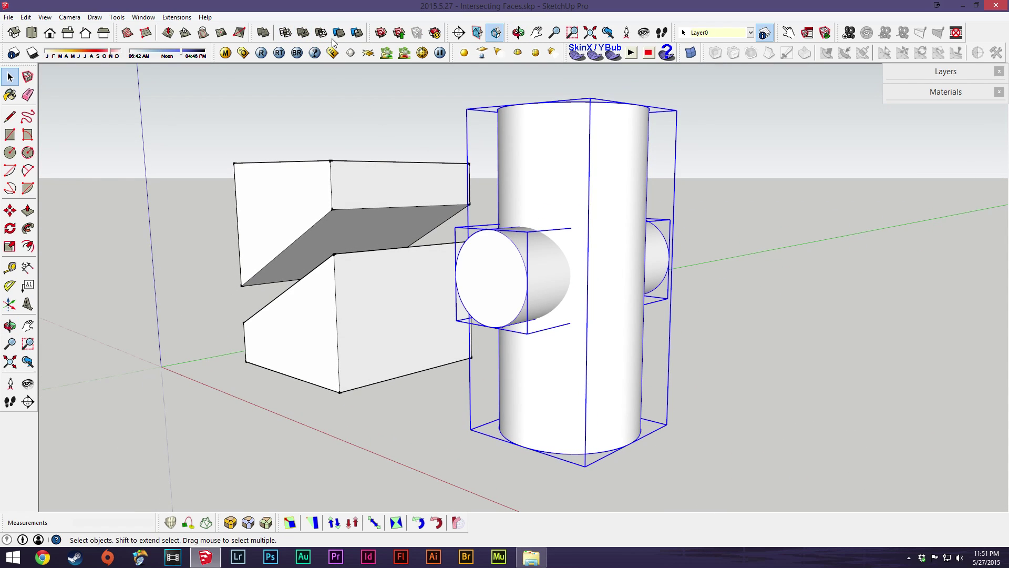
click(303, 34)
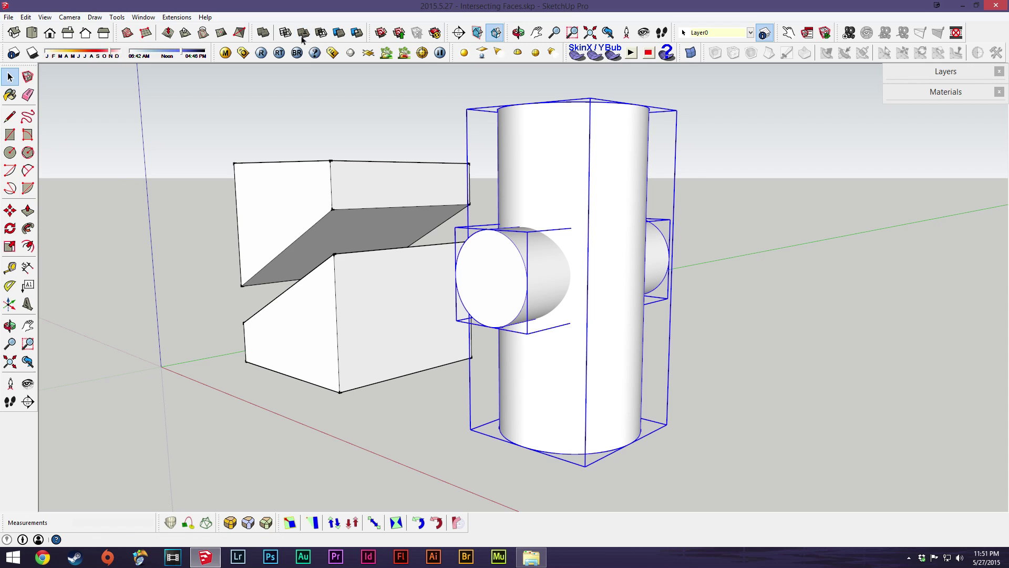
middle_drag(560, 250, 591, 281)
scroll(588, 292, up, 5)
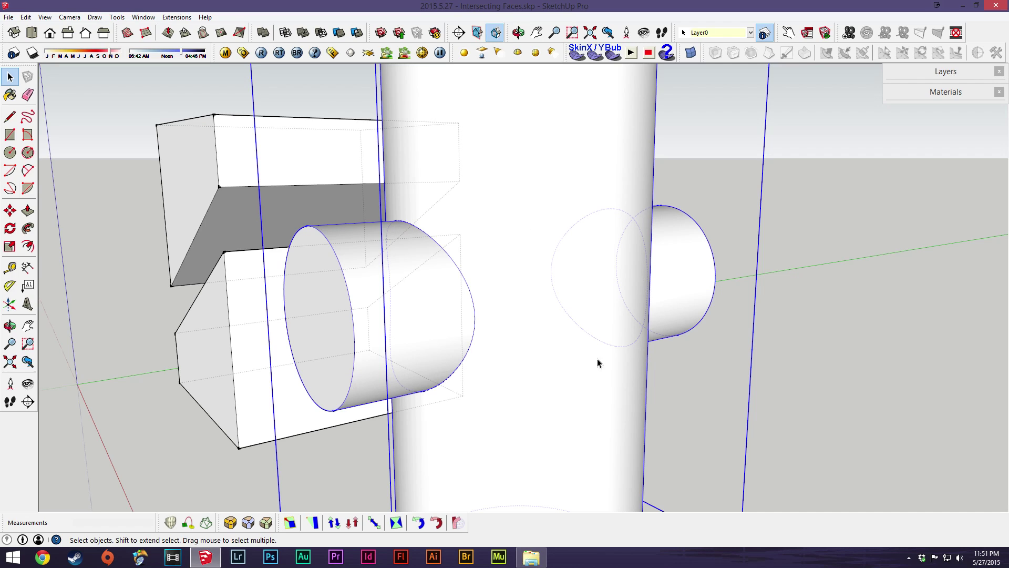
scroll(509, 421, down, 3)
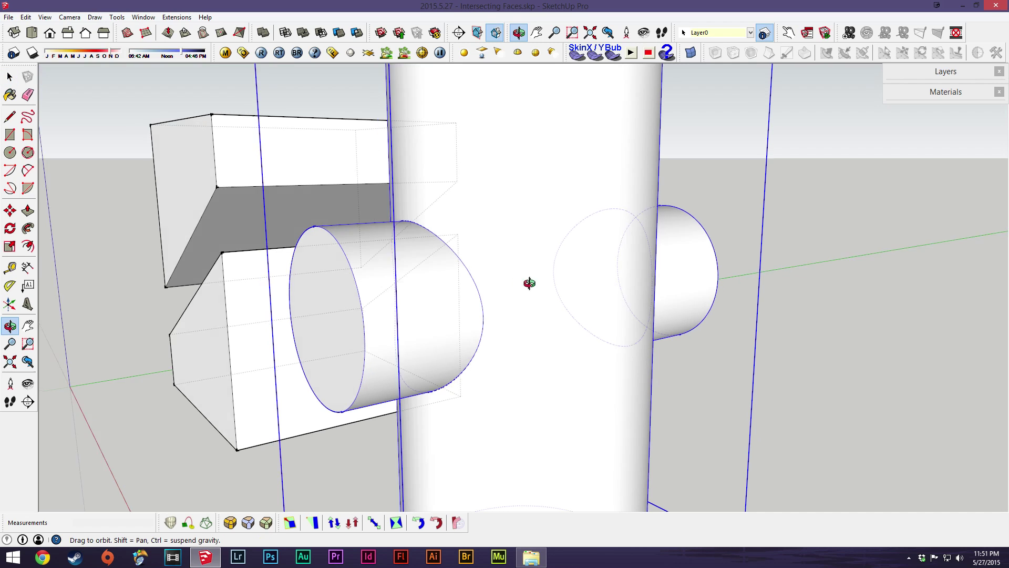
mouse_move(529, 282)
middle_down()
mouse_move(615, 412)
mouse_move(593, 354)
mouse_move(530, 259)
middle_up()
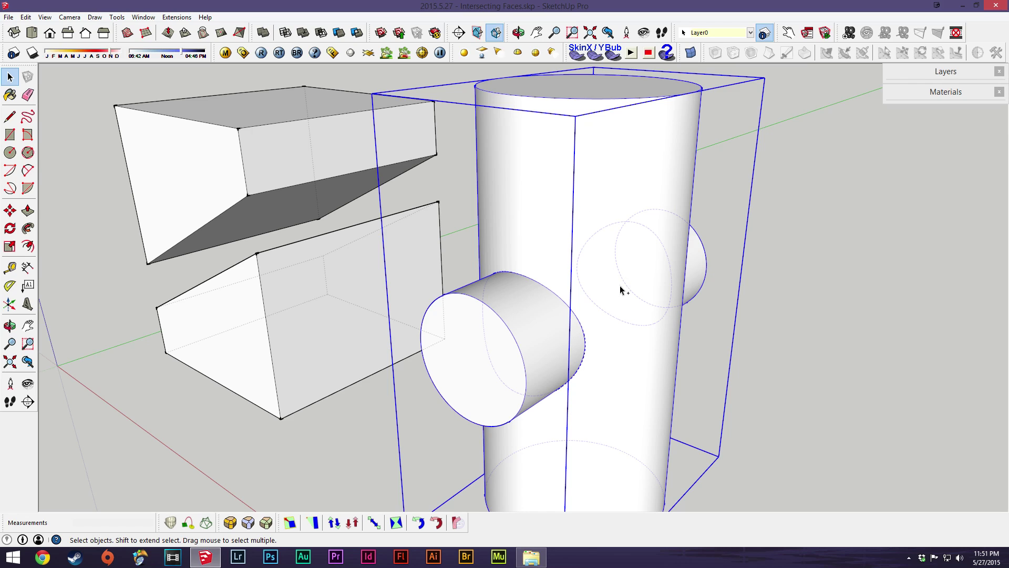
Restore the two separate cylinders and intersect them as solids, keeping only their shared volume.
middle_drag(664, 384, 514, 188)
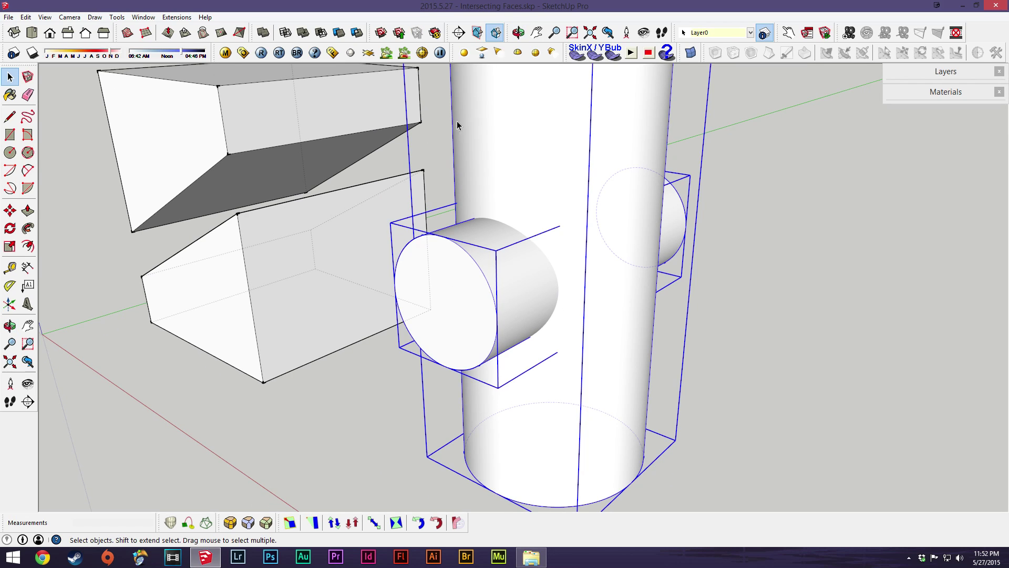
click(286, 36)
middle_drag(585, 305, 556, 331)
scroll(555, 330, down, 3)
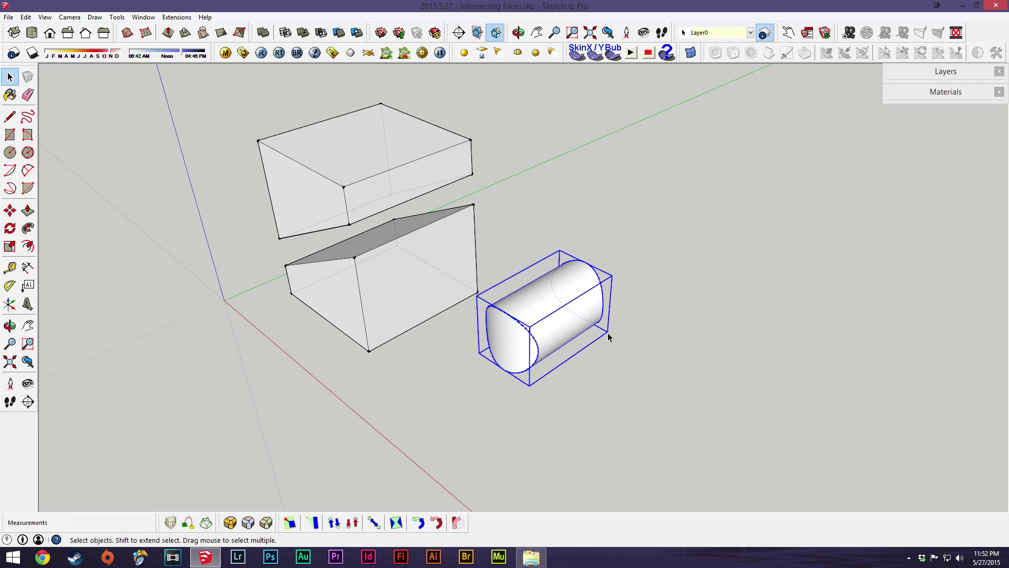
middle_drag(585, 327, 478, 299)
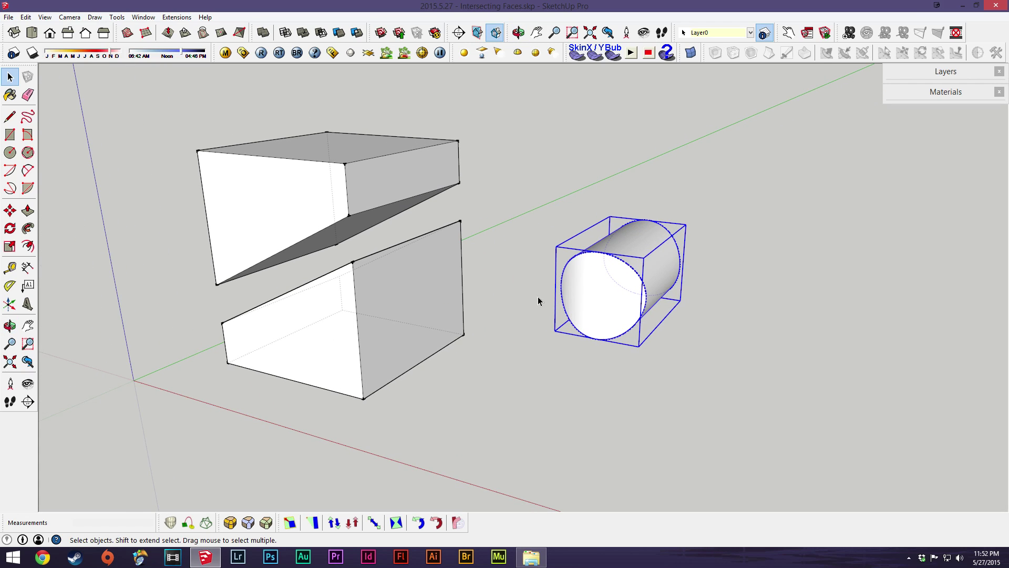
Select the lower and upper halves of the sliced box in turn to examine them as separate objects.
click(398, 324)
middle_drag(311, 311, 628, 387)
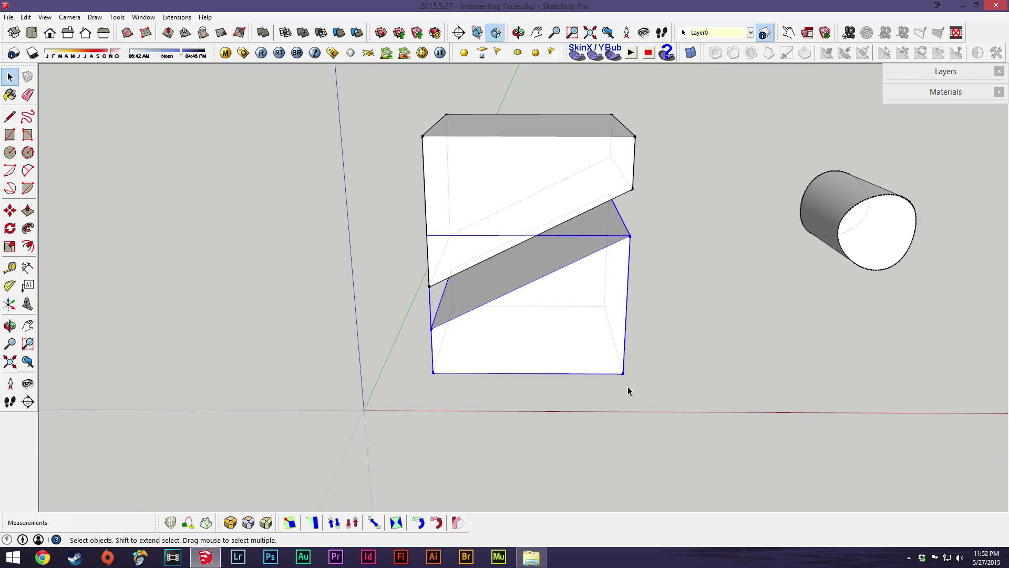
click(628, 388)
click(457, 214)
scroll(466, 278, up, 3)
middle_drag(475, 345, 535, 352)
click(492, 326)
Move the upper half of the sliced box down by its slanted edge corner onto the matching corner of the lower half.
click(661, 182)
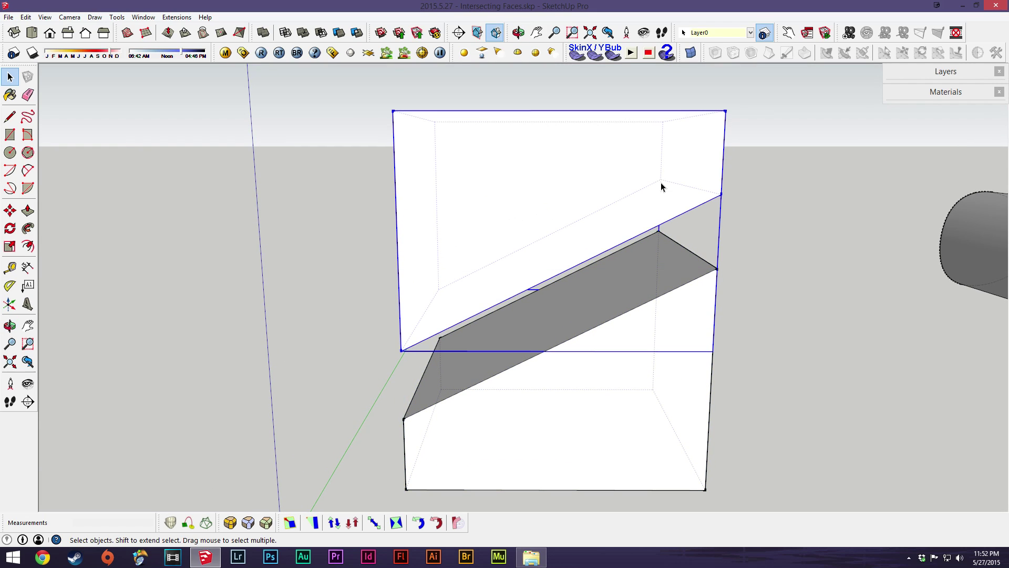
key(m)
click(717, 203)
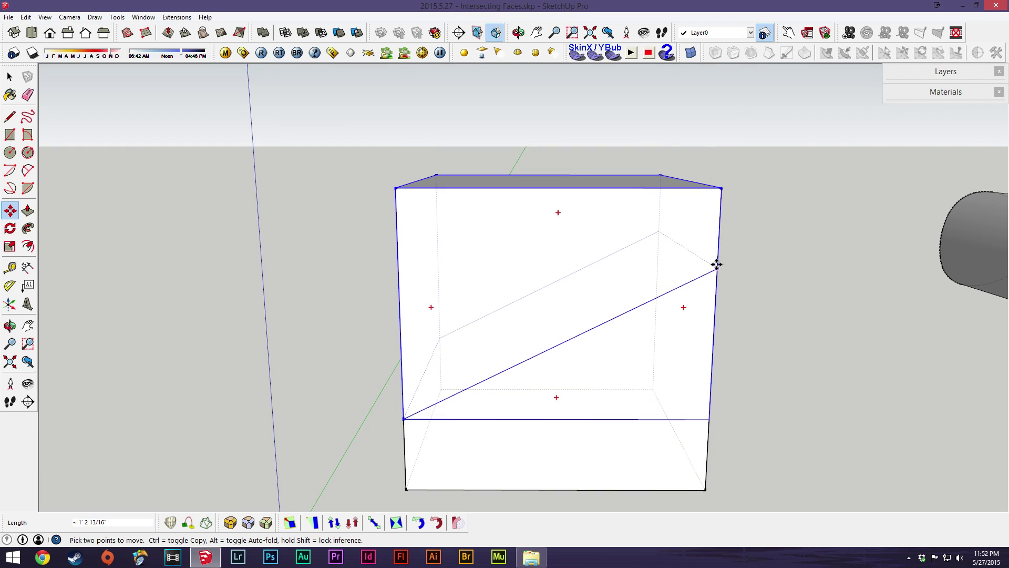
click(717, 269)
key(space)
Select both stacked halves of the box and explode them.
click(736, 300)
right_click(574, 251)
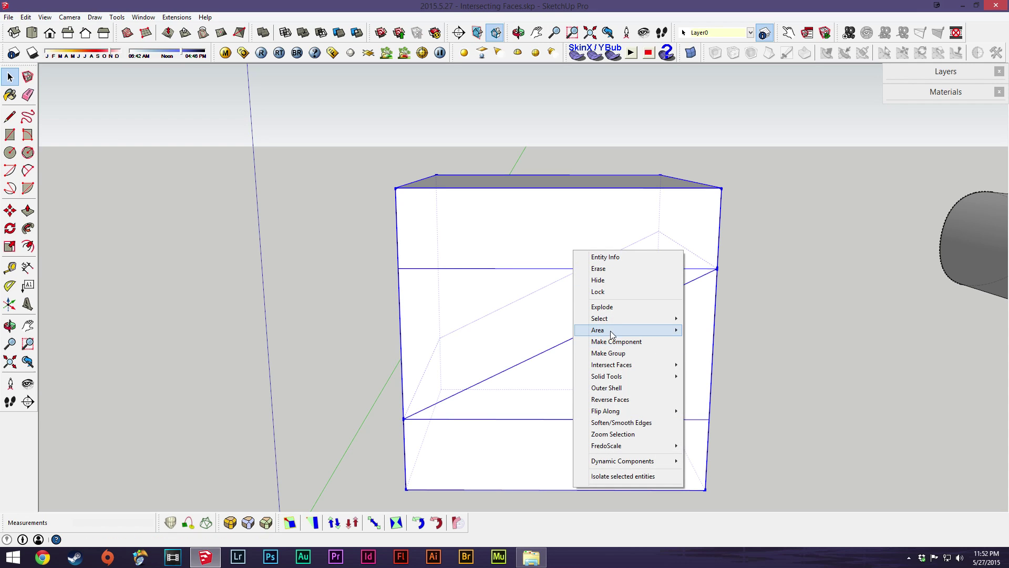
click(663, 307)
Erase seam edges between the two halves with the Eraser to merge the box faces.
key(e)
drag(692, 292, 689, 272)
middle_drag(688, 271, 455, 313)
drag(591, 308, 599, 279)
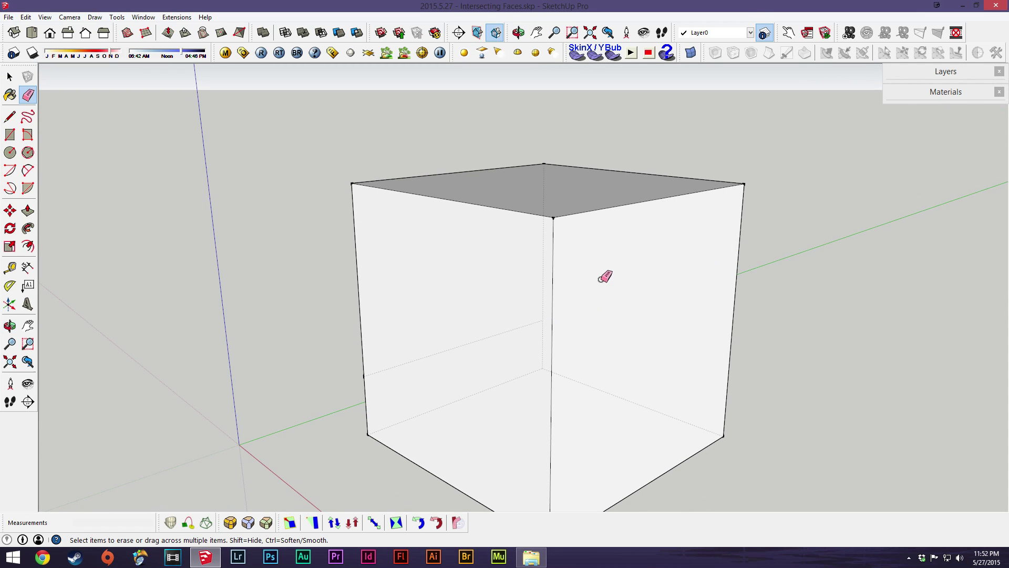
mouse_move(510, 310)
middle_down()
mouse_move(670, 276)
mouse_move(541, 293)
mouse_move(642, 295)
middle_up()
Undo the edge erasing, the explode and the move of the upper half, and select the upper half again.
key(ctrl+z)
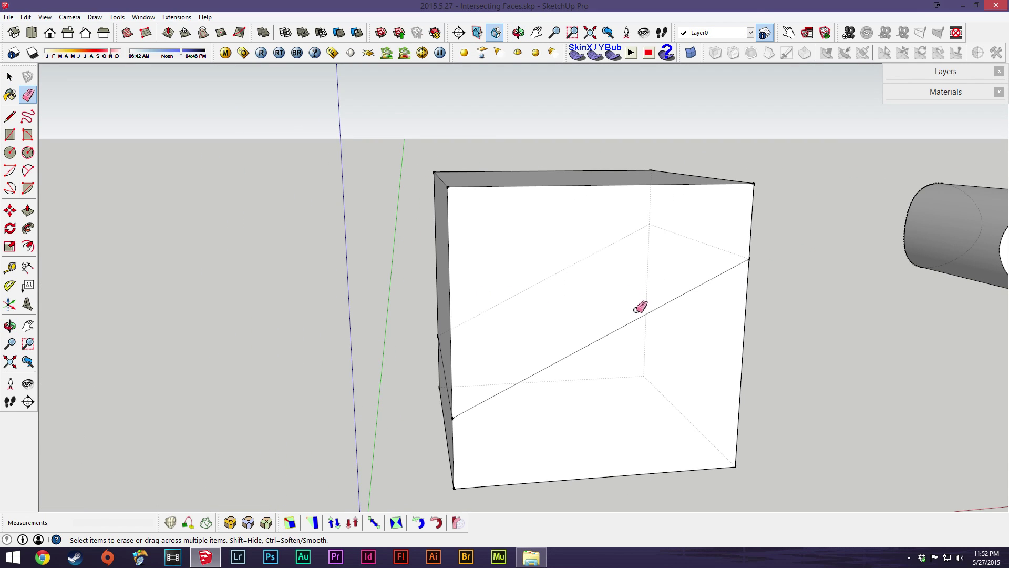
key(space)
key(ctrl+z)
key(ctrl+z)
click(614, 218)
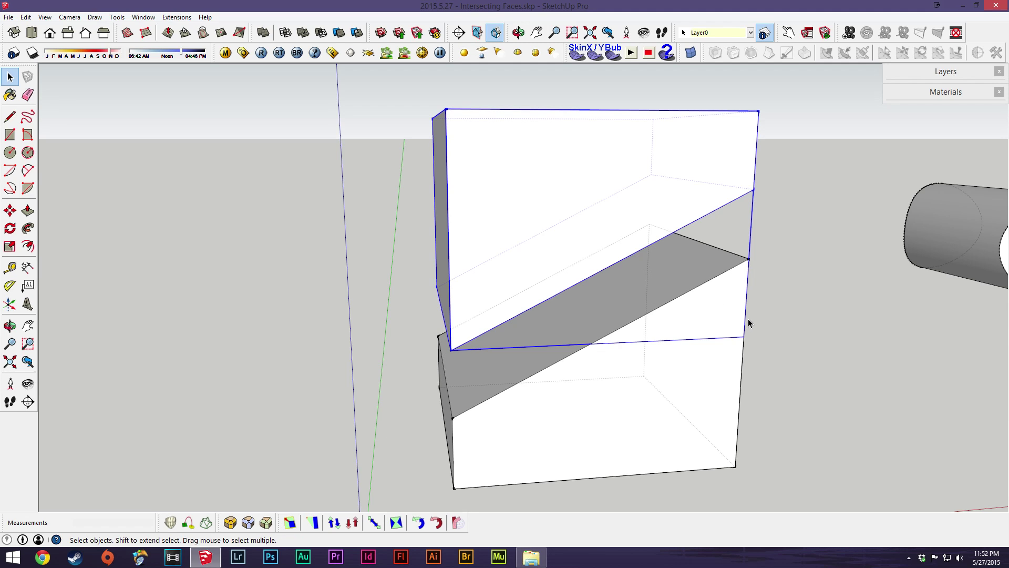
Move the upper half of the sliced box down by its slanted edge corner onto the matching corner of the lower half.
key(m)
click(754, 190)
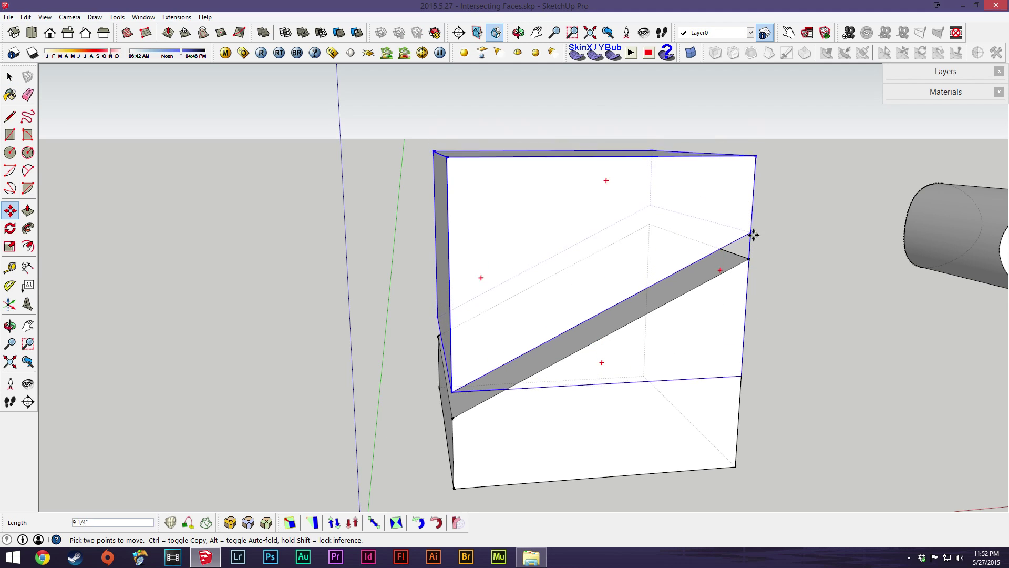
click(748, 261)
key(space)
Select both halves of the box and merge them into one solid with Outer Shell.
triple_click(595, 318)
middle_drag(595, 318, 688, 277)
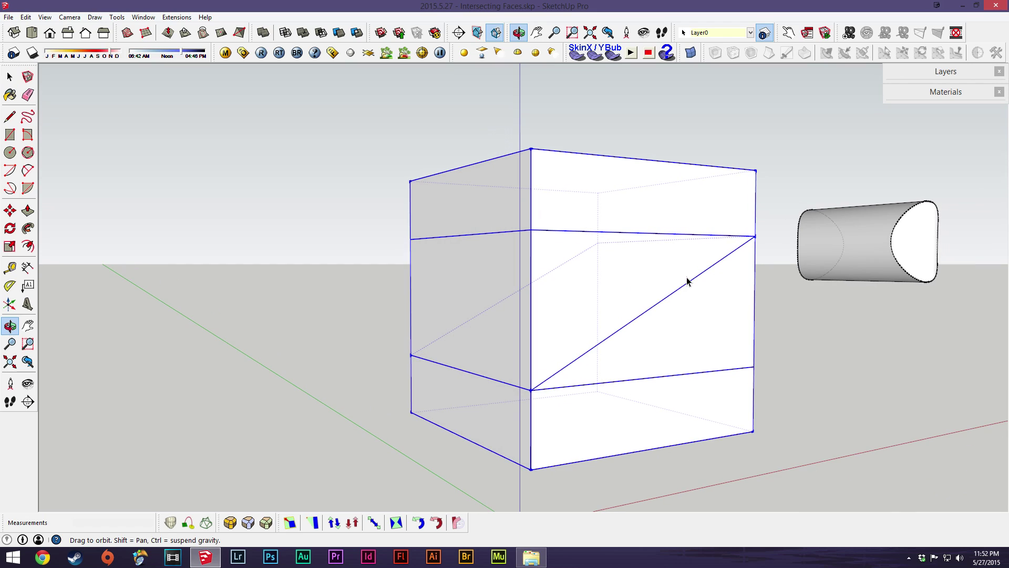
click(266, 34)
middle_drag(326, 302, 553, 212)
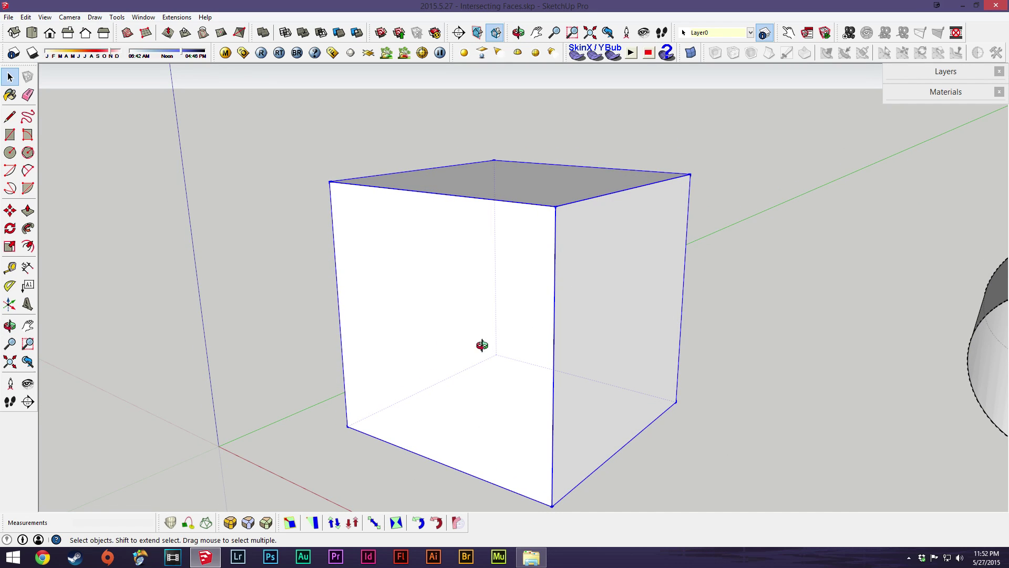
middle_drag(482, 343, 570, 349)
key(m)
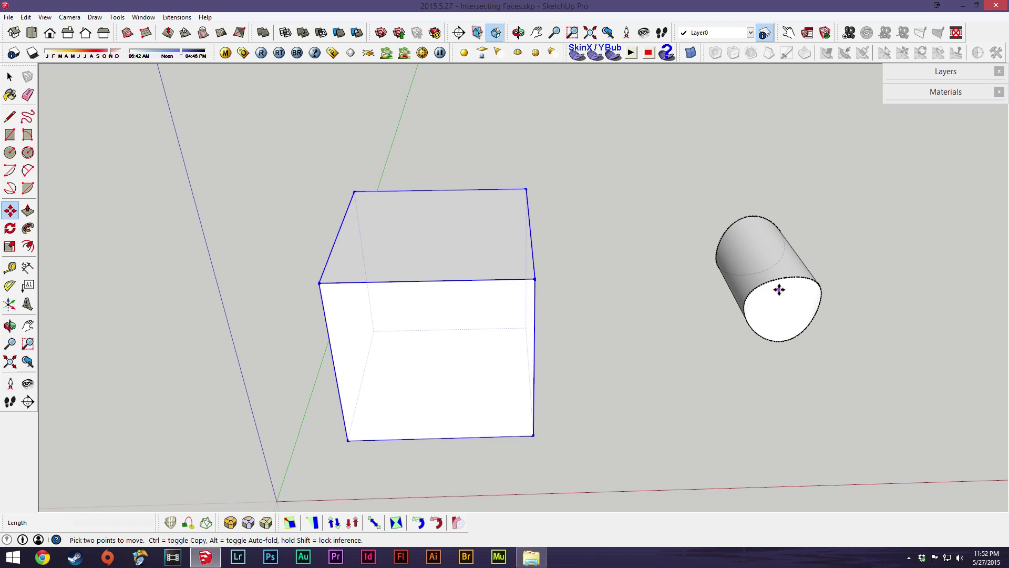
Undo the Outer Shell, the upper half's move and the earlier intersection of the crossing cylinders, and clear the selection.
key(ctrl+z)
key(ctrl+z)
key(ctrl+z)
key(space)
click(659, 348)
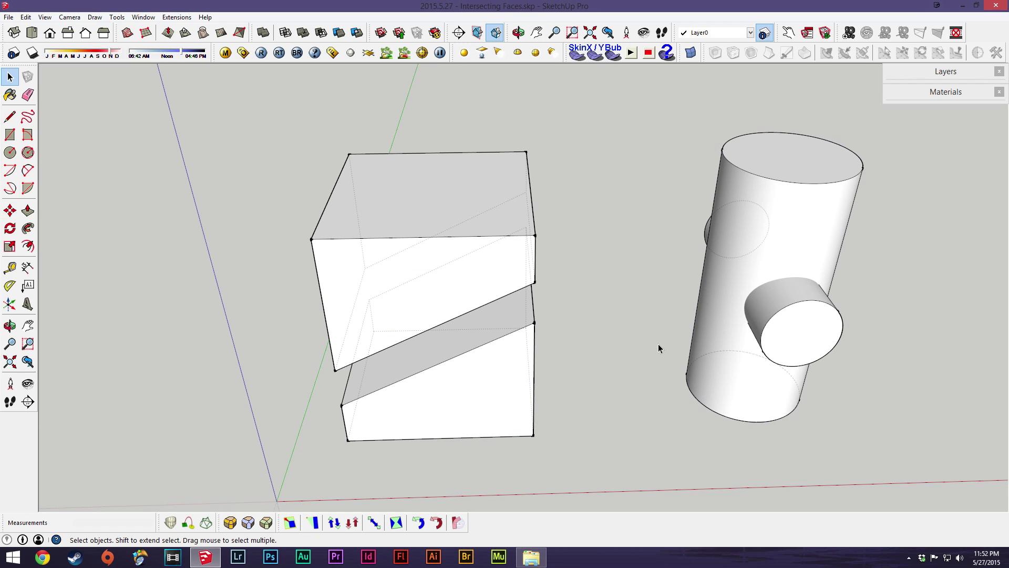
Move the upper half of the box back onto the lower half, corner to matching corner along the slanted cut.
click(532, 280)
key(m)
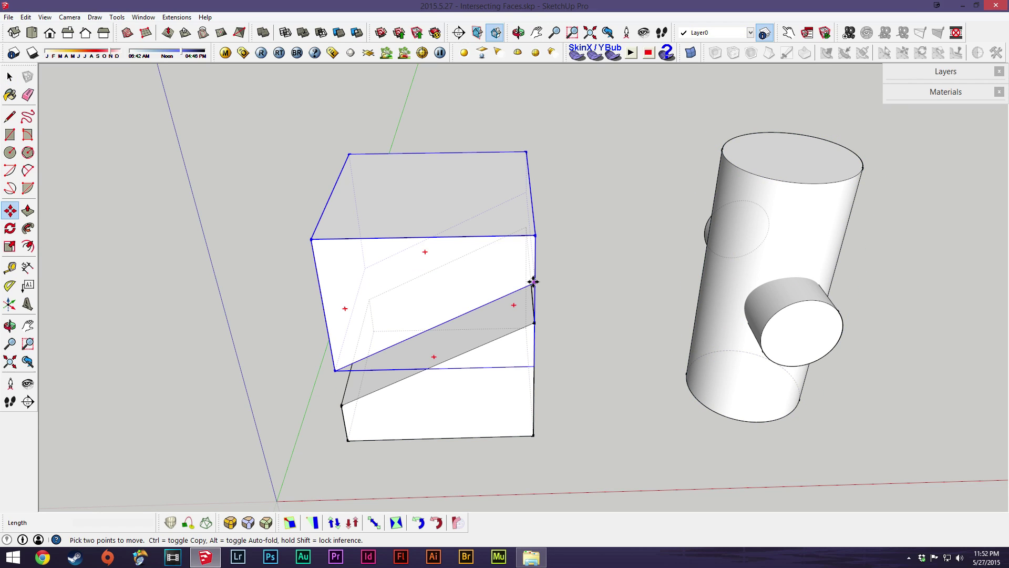
click(535, 283)
click(534, 322)
key(space)
Select both crossing cylinders and move them about 9' 6" into the box so they overlap it.
click(838, 364)
click(773, 339)
key(m)
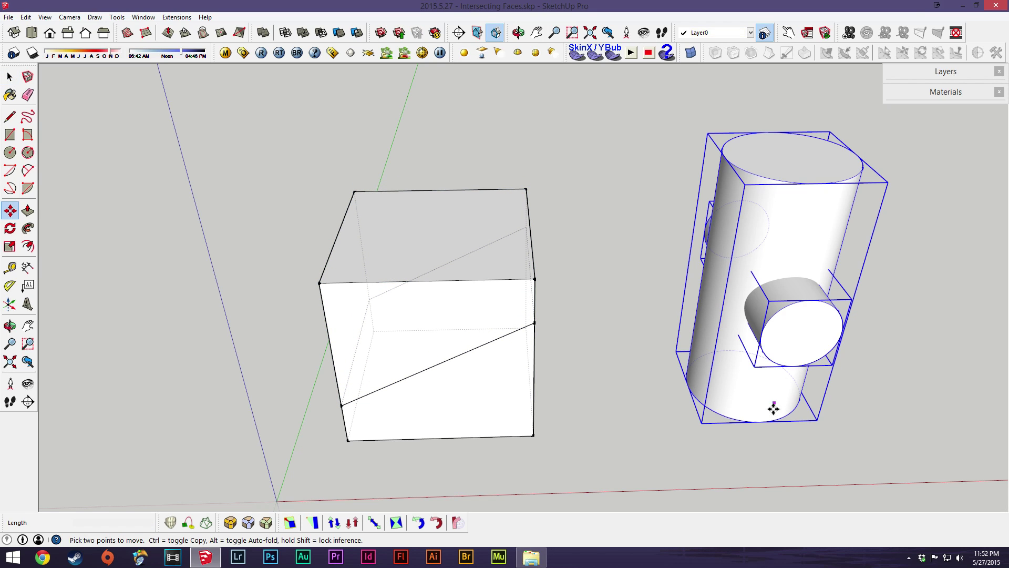
click(763, 421)
click(441, 404)
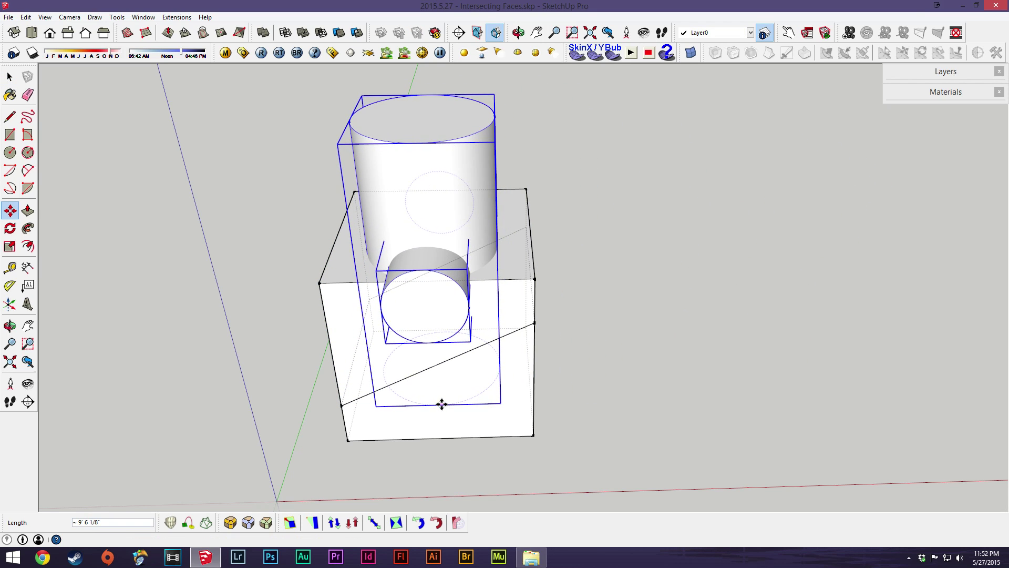
key(space)
Shift both cylinders about 11 1/4" along the green axis to centre them over the box.
middle_drag(442, 404, 248, 263)
middle_drag(521, 237, 502, 223)
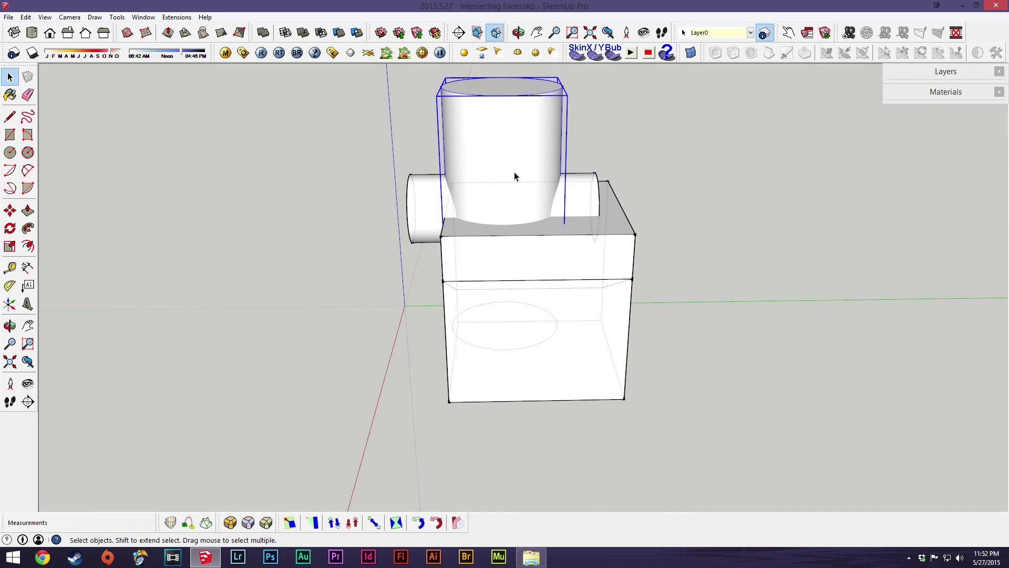
key(m)
click(492, 170)
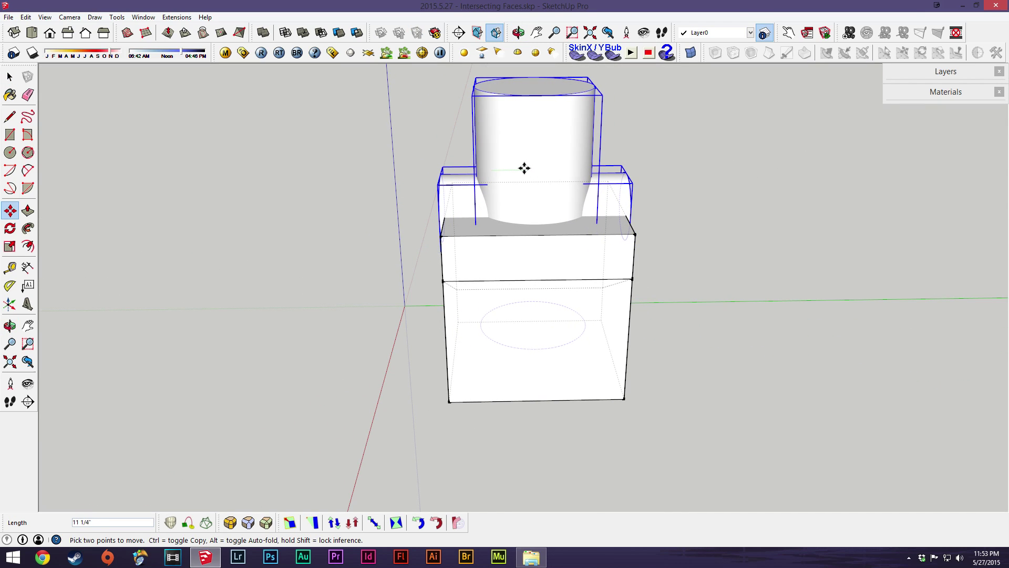
click(525, 168)
key(space)
Select both box halves together with both cylinders, combine them with Outer Shell, and inspect the merged solid.
middle_drag(525, 169, 705, 315)
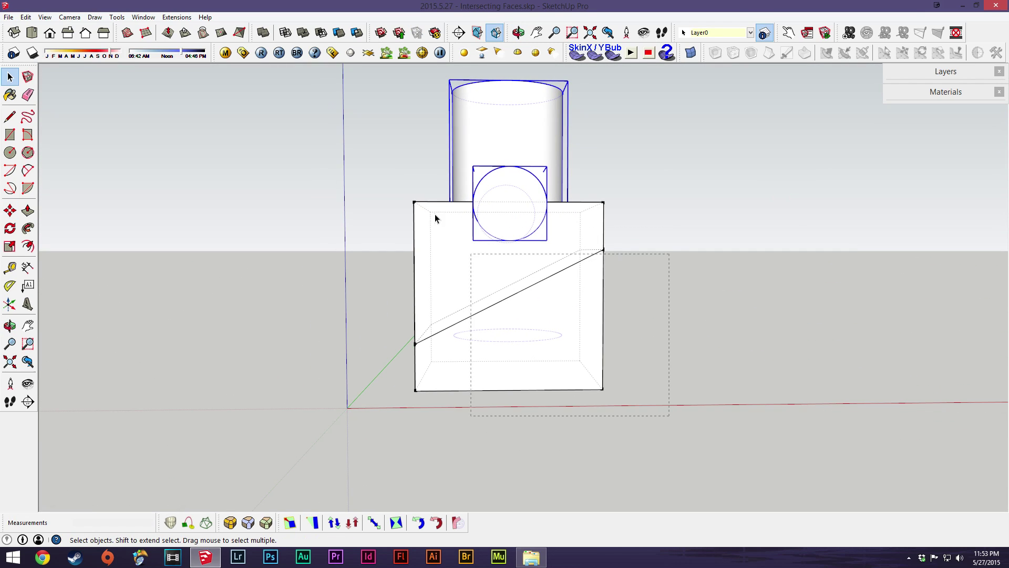
drag(435, 214, 305, 120)
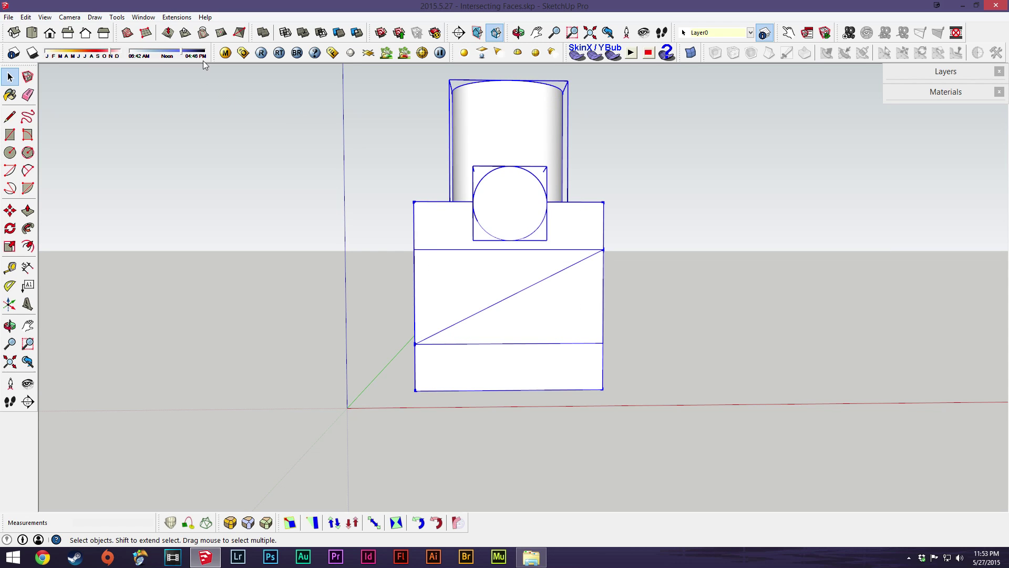
click(263, 32)
click(298, 169)
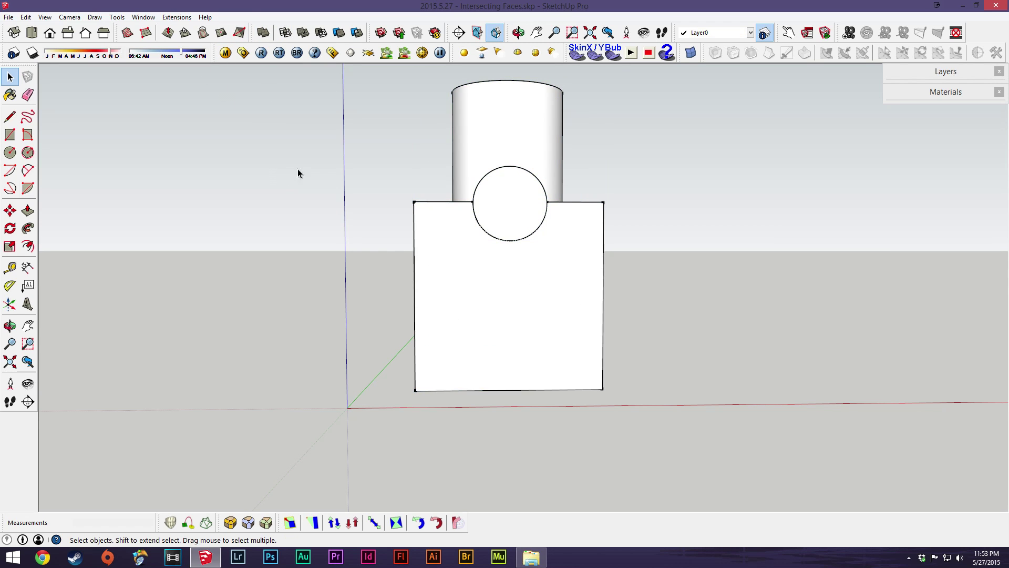
middle_drag(298, 169, 728, 317)
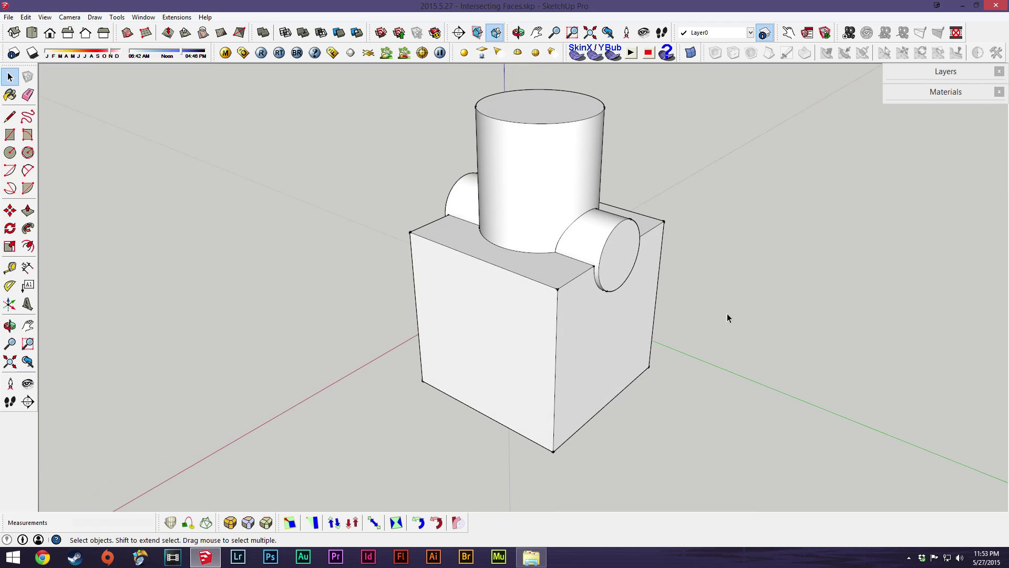
click(514, 307)
middle_drag(514, 307, 604, 226)
middle_drag(575, 195, 542, 359)
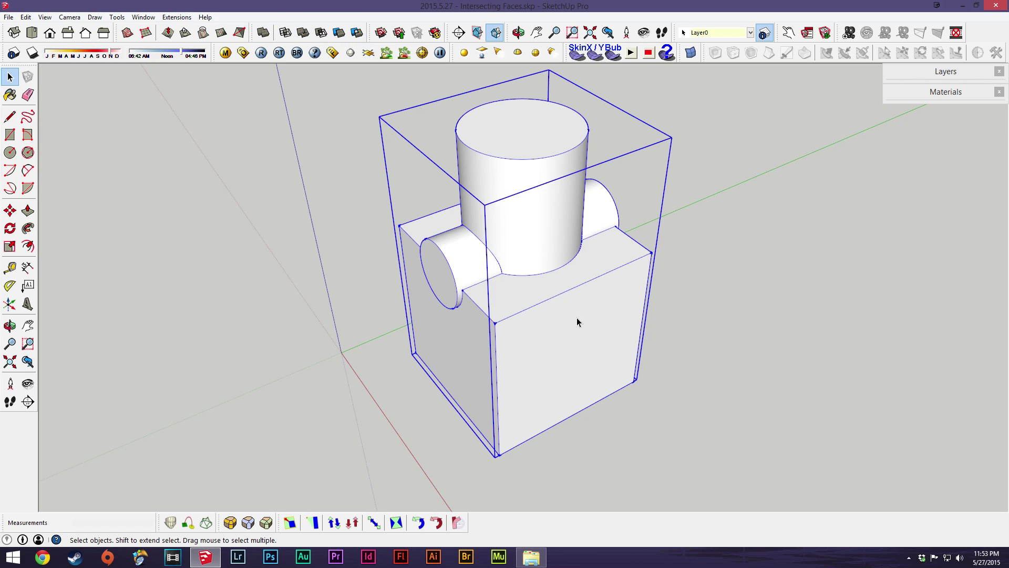
Undo the Outer Shell and both cylinder moves to return the cylinders to their place beside the box.
middle_drag(576, 318, 481, 296)
key(ctrl+z)
middle_drag(629, 326, 581, 342)
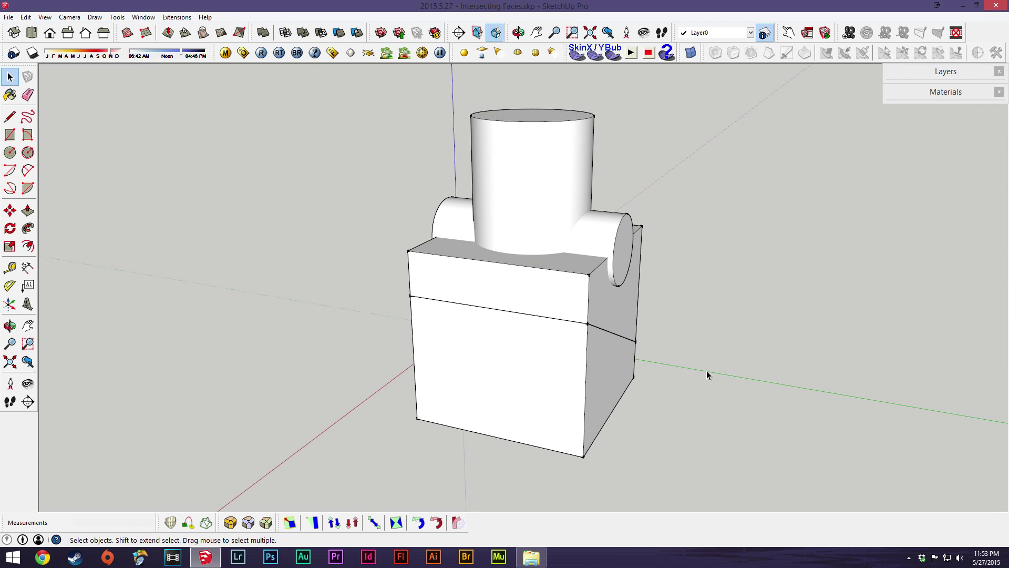
middle_drag(664, 361, 638, 261)
Select both crossing cylinders, divide them with the Split solid tool, and inspect the seams where they meet.
scroll(549, 345, up, 5)
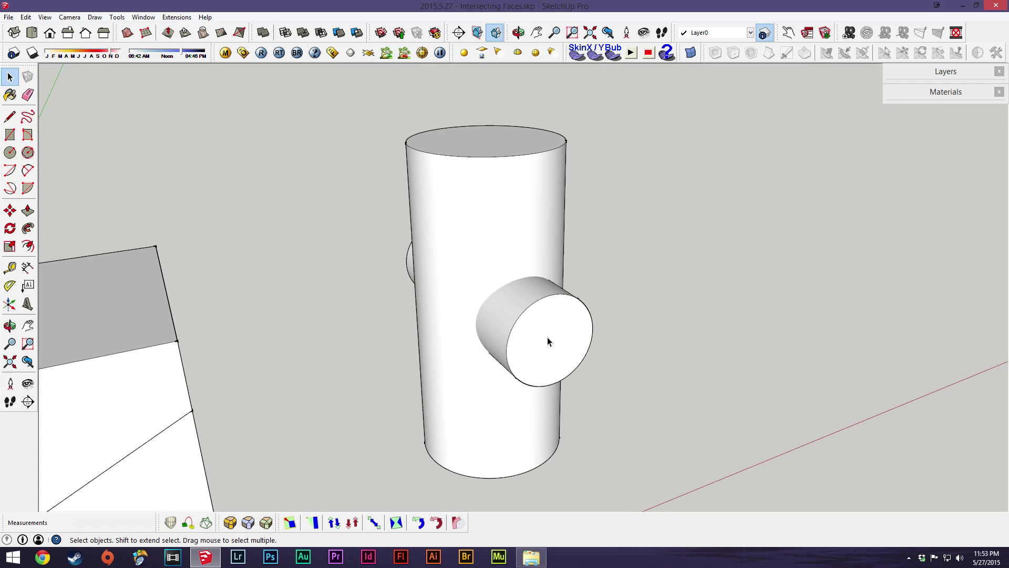
mouse_move(547, 341)
middle_down()
mouse_move(497, 339)
mouse_move(545, 347)
middle_up()
key(space)
click(522, 331)
shift+click(458, 267)
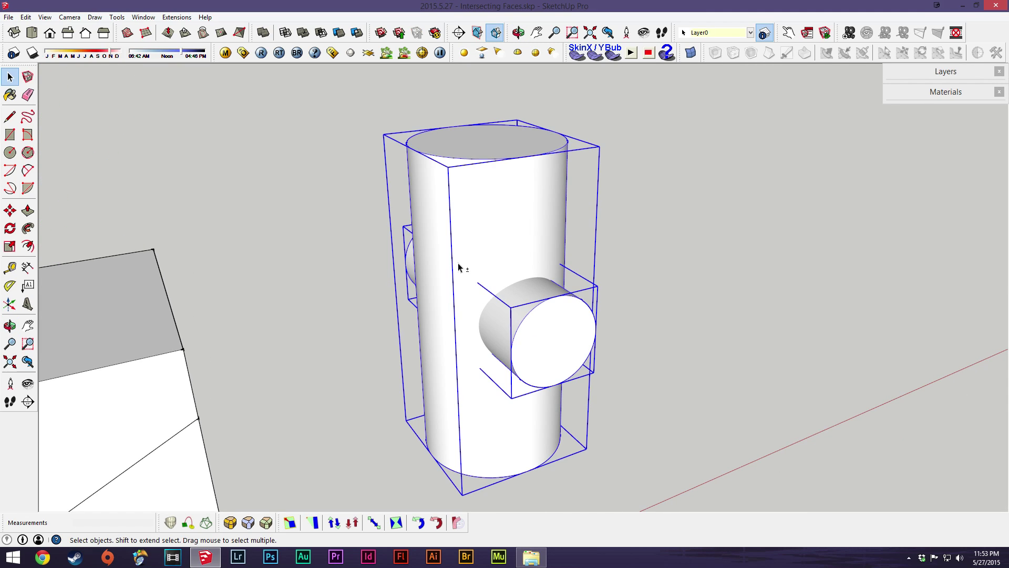
middle_drag(490, 308, 507, 315)
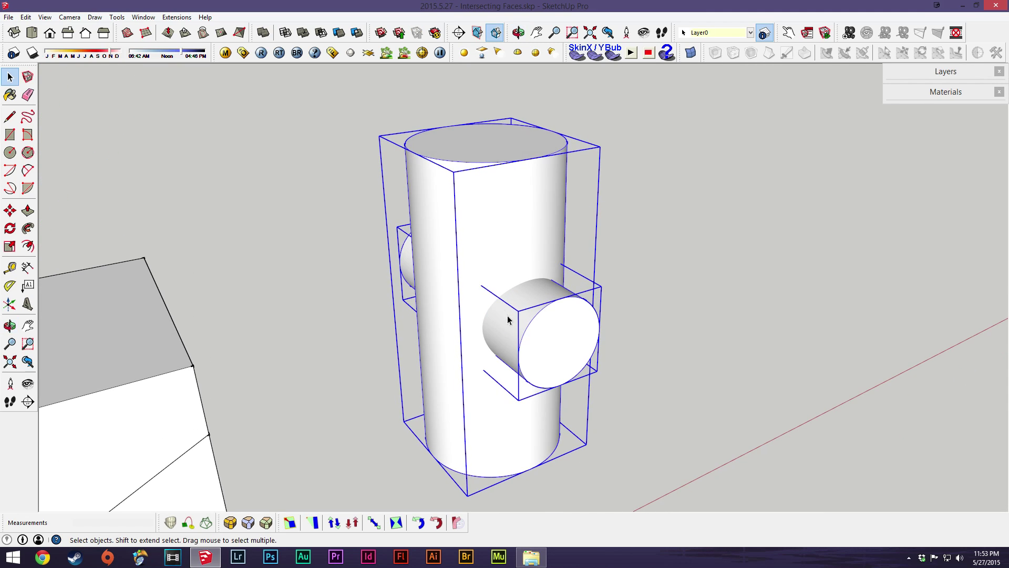
click(357, 33)
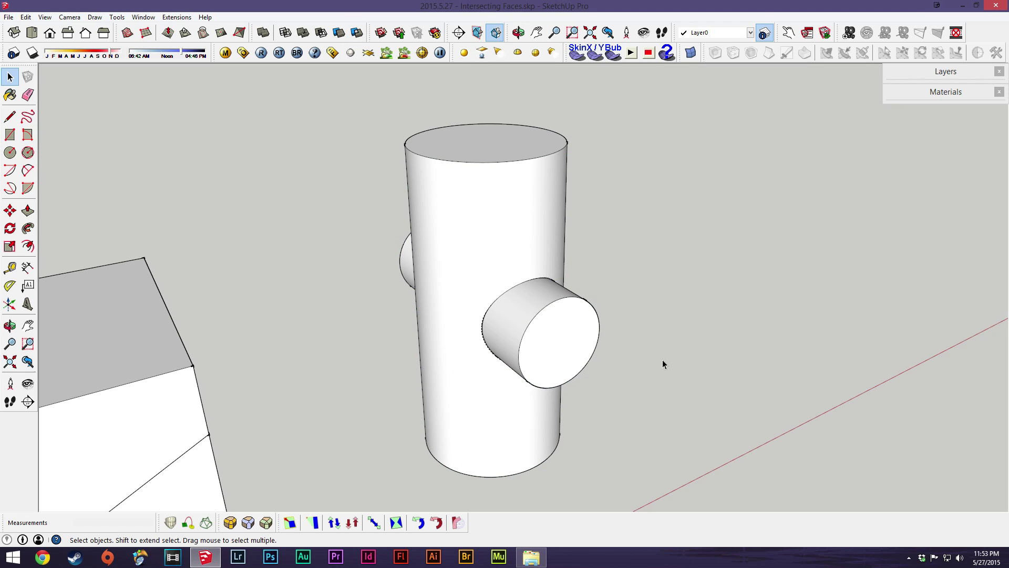
mouse_move(662, 359)
middle_down()
mouse_move(541, 367)
mouse_move(619, 365)
mouse_move(505, 338)
mouse_move(575, 385)
middle_up()
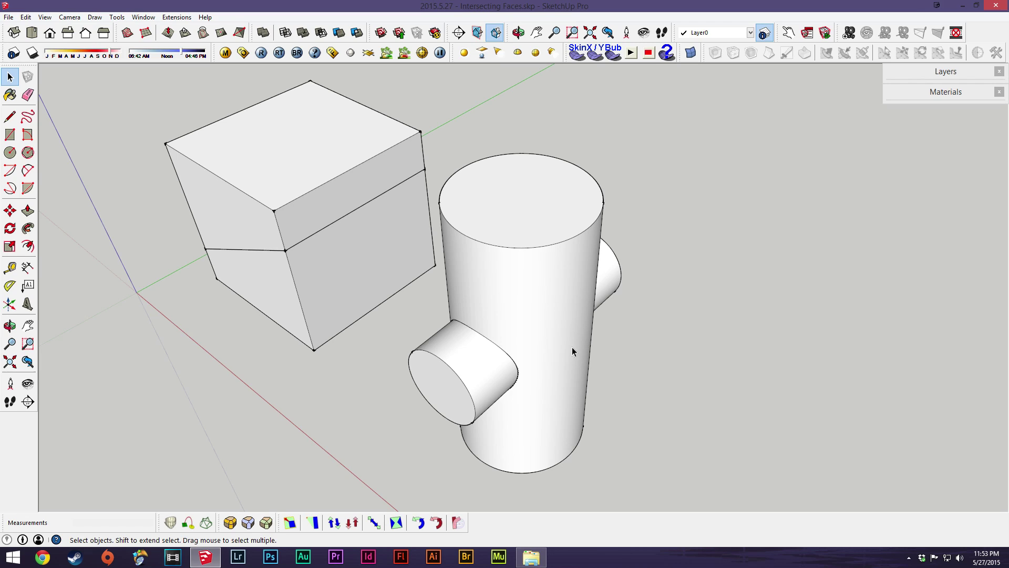
middle_drag(526, 376, 736, 355)
middle_drag(705, 260, 349, 313)
middle_drag(654, 349, 587, 330)
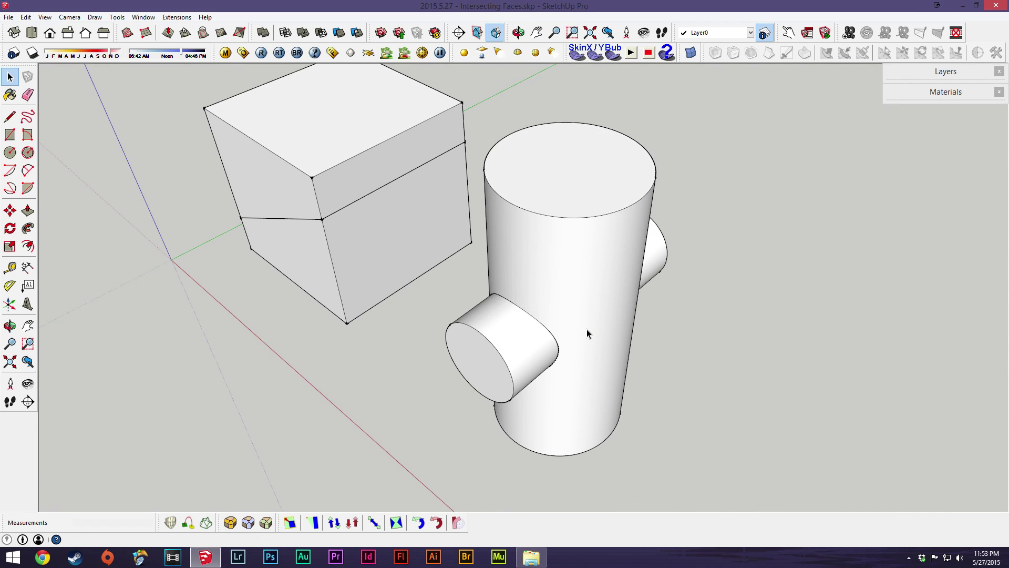